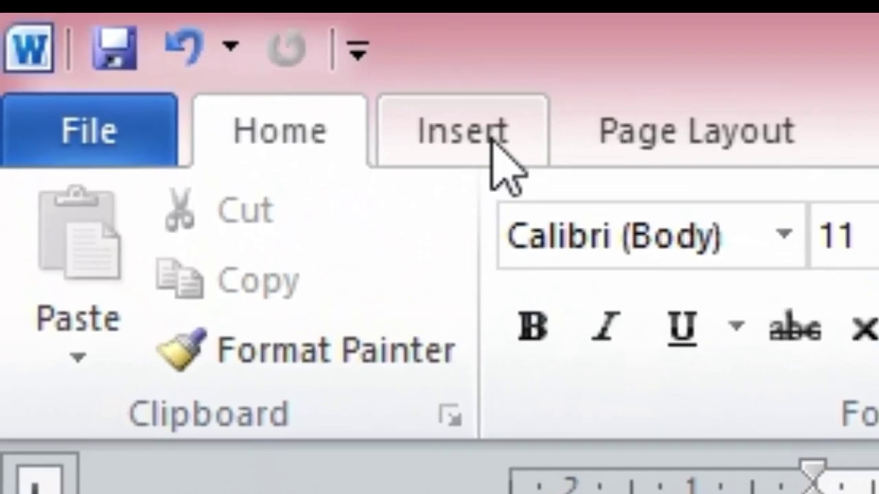
- Bring up the Insert commands for the blank Document1
click(68, 19)
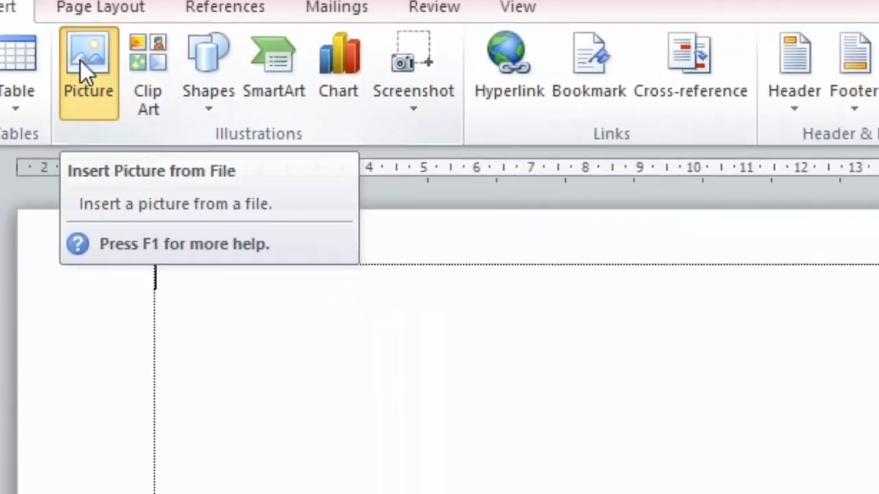
- Insert the waterfall photo 'wellpaper I (42)' from the Pictures folder onto the page
click(398, 162)
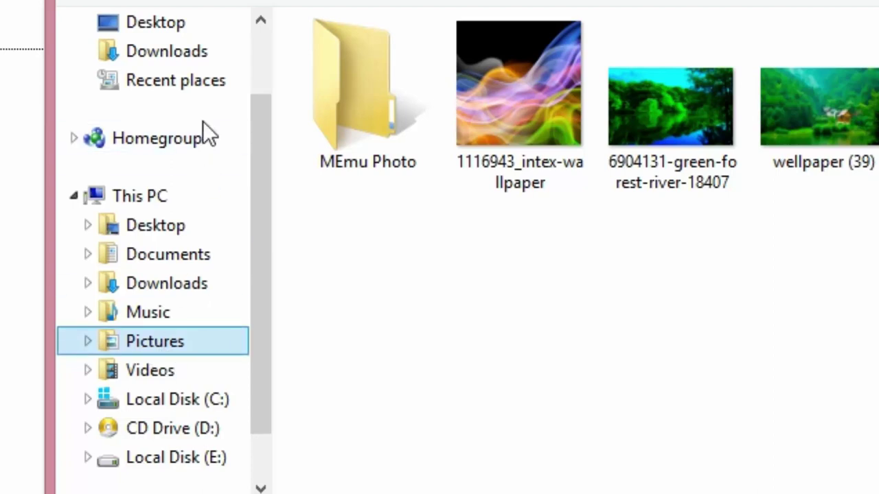
click(172, 63)
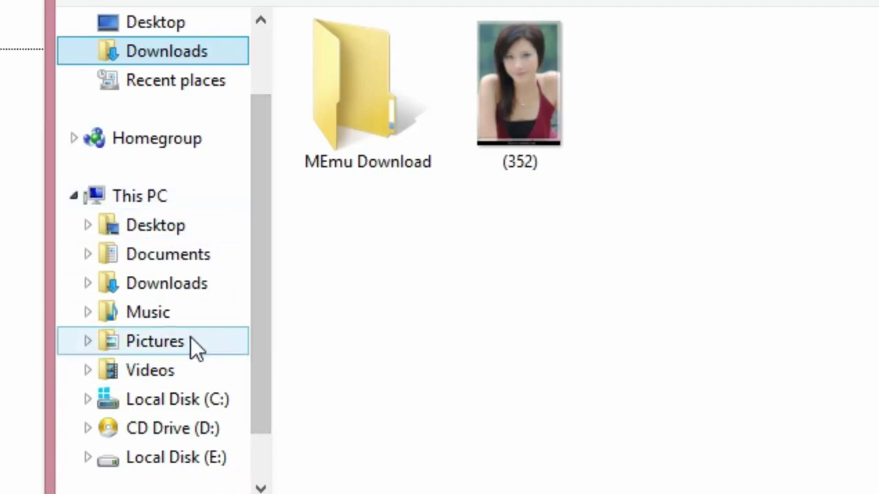
click(130, 352)
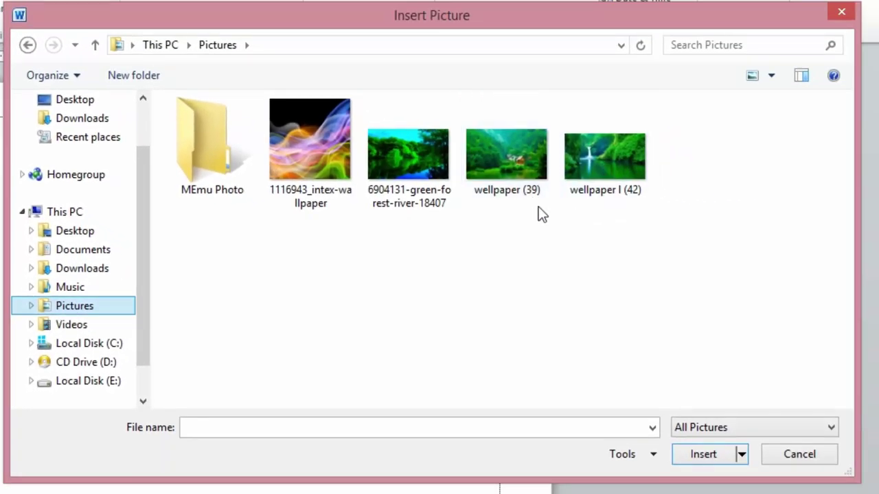
click(592, 193)
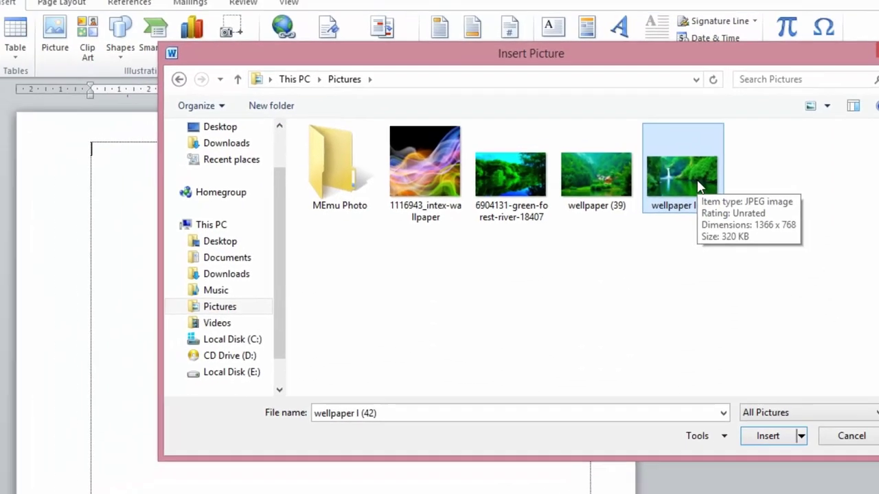
double_click(698, 187)
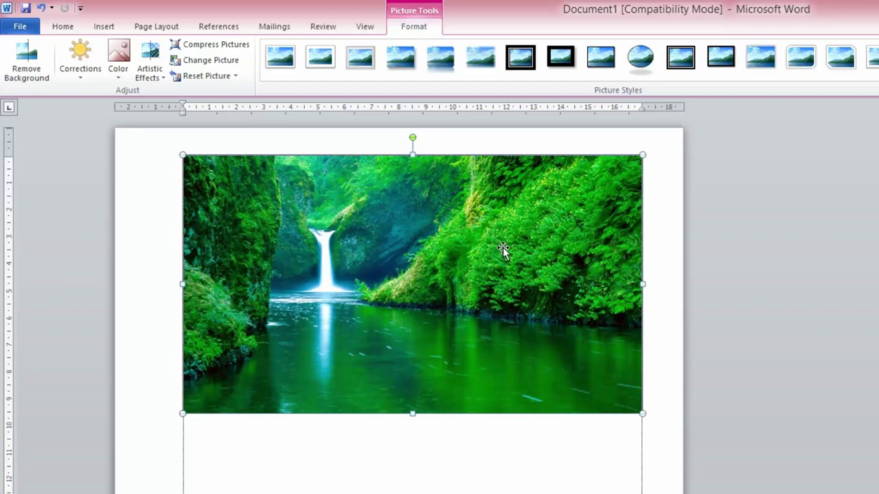
- Set the waterfall picture to In Front of Text wrapping and drag it slightly lower
click(520, 233)
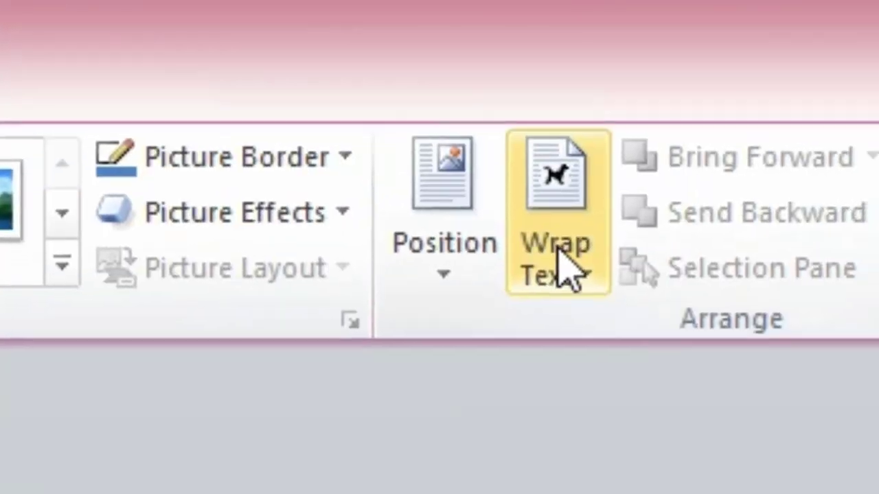
click(293, 133)
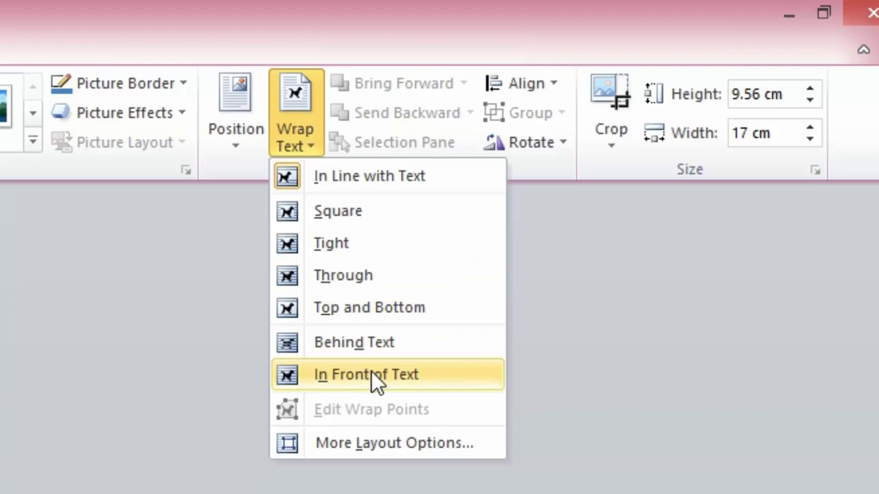
click(371, 374)
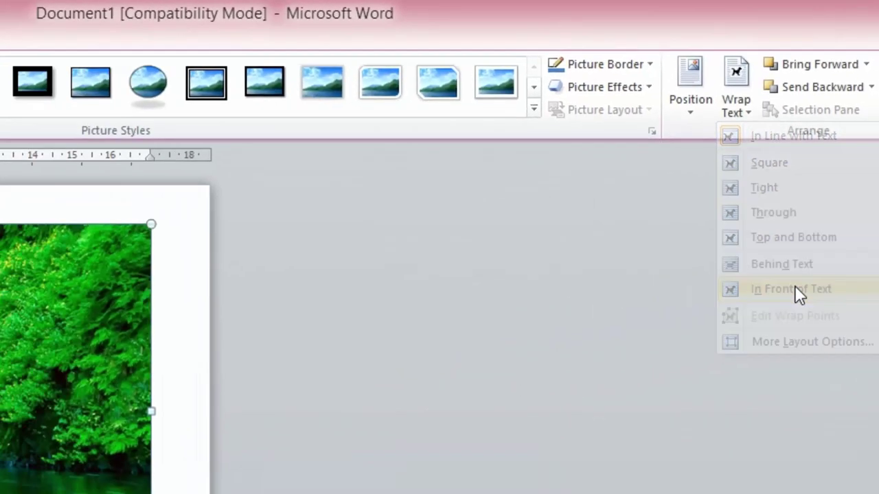
mouse_move(612, 214)
mouse_down()
mouse_move(604, 269)
mouse_move(610, 261)
mouse_up()
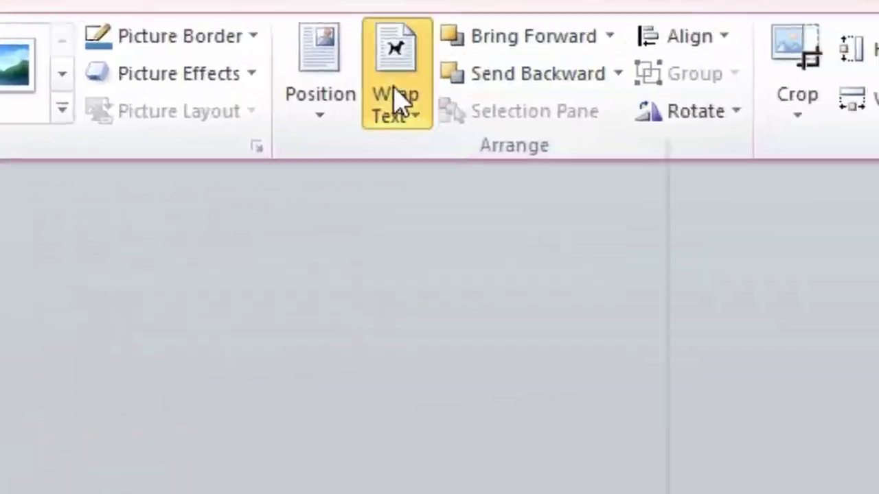
click(420, 69)
click(609, 258)
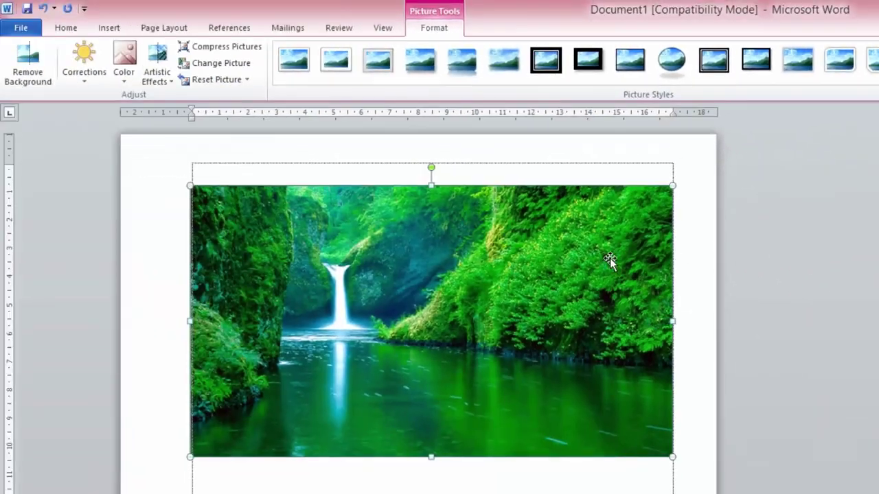
mouse_move(596, 324)
mouse_down()
mouse_move(601, 328)
mouse_move(614, 273)
mouse_up()
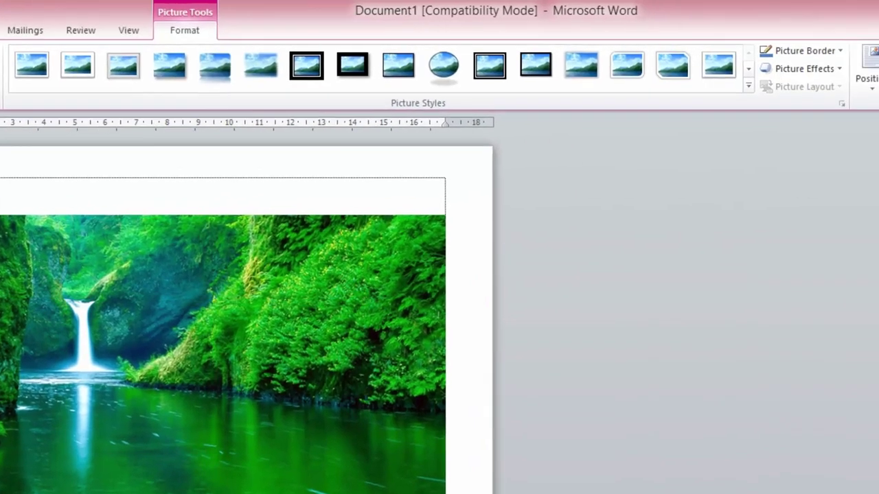
- Keep the picture in front of text and type 'hgfhfghfghfghfghfghfgh' on the line above it
click(588, 78)
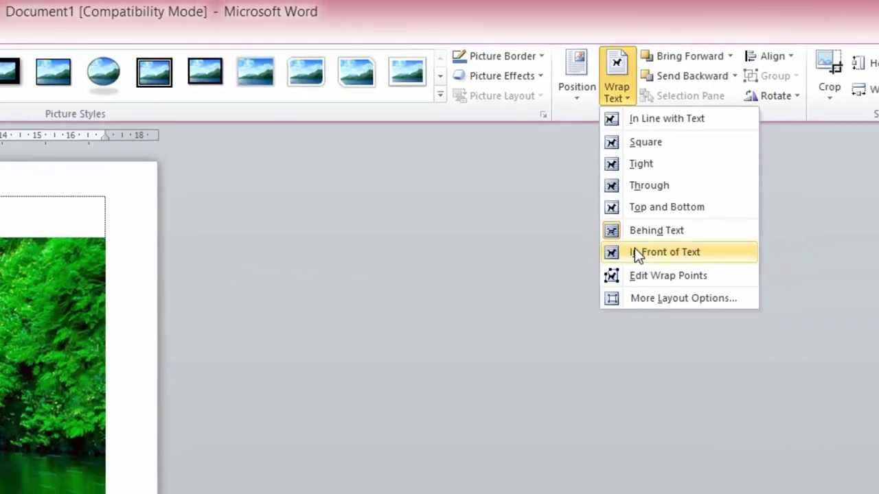
click(484, 271)
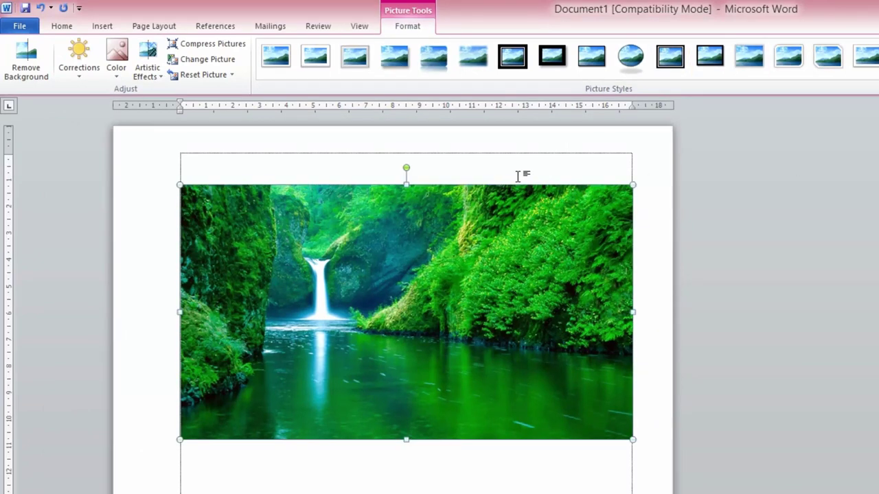
click(210, 162)
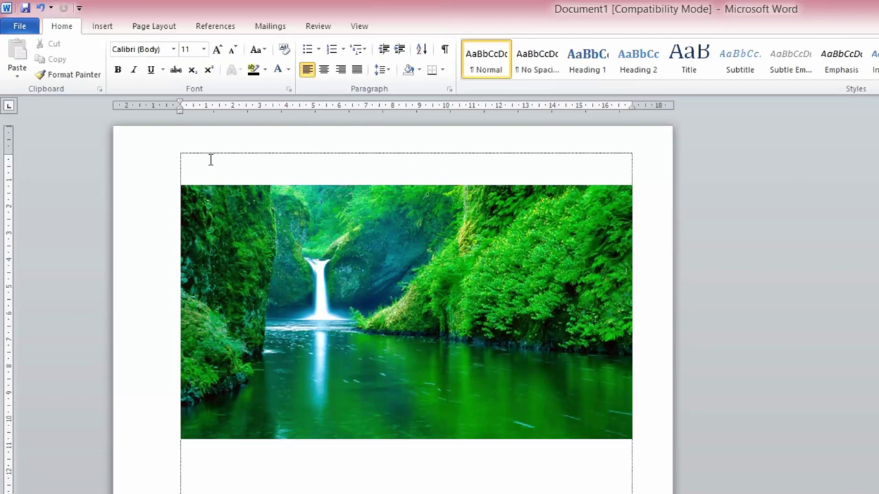
text(hgfhfghfghfghfghfghfg)
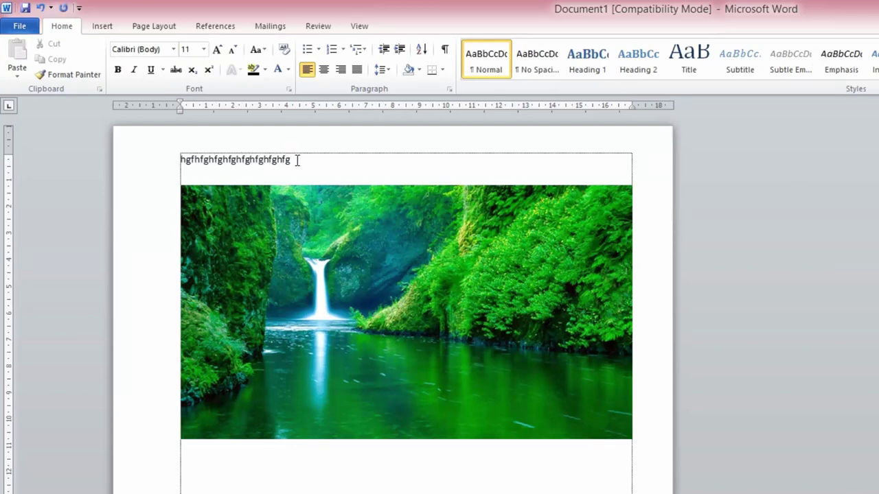
text(h)
- Make most of the sample text bold at 22 pt, then drag the picture up over it
drag(299, 160, 199, 160)
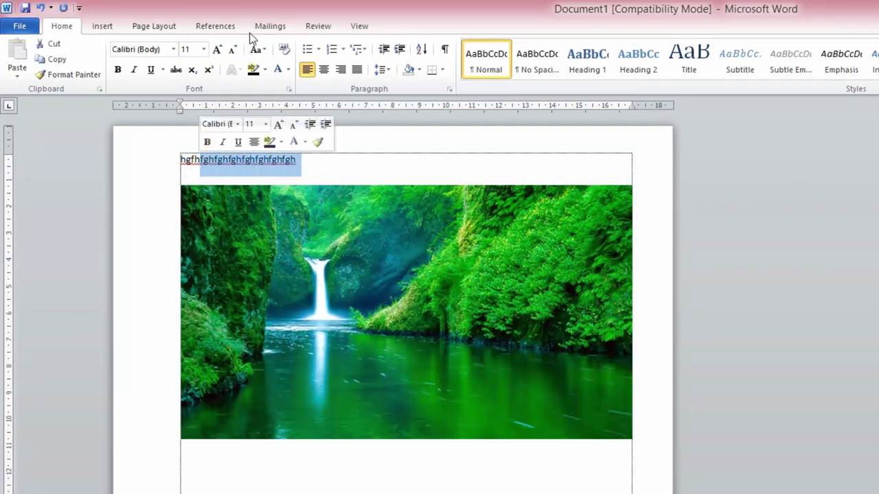
click(217, 49)
click(217, 49)
click(217, 49)
click(216, 48)
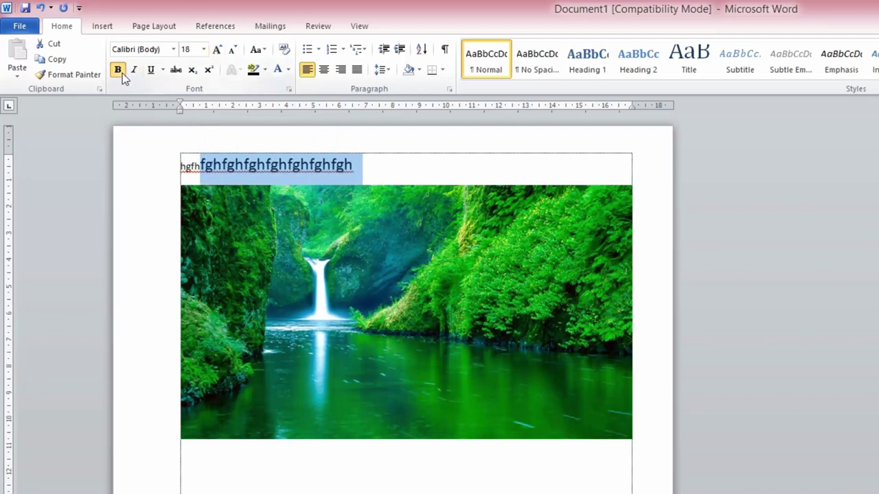
click(121, 73)
click(215, 50)
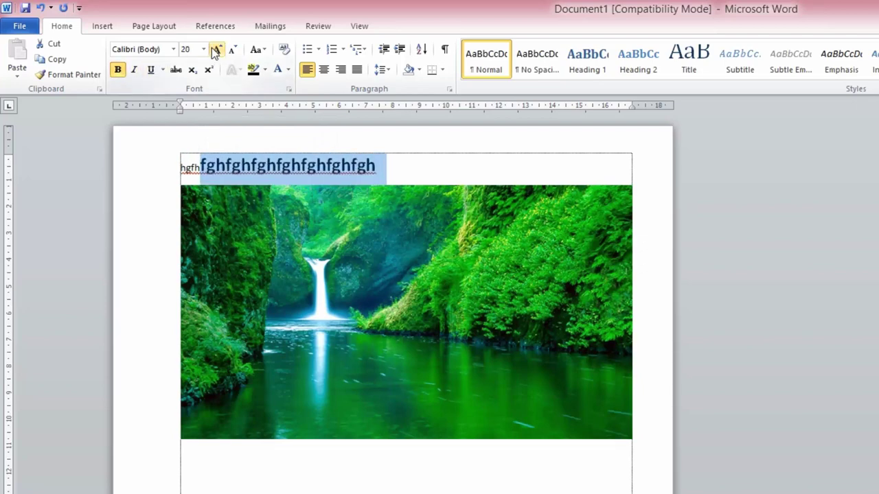
click(215, 50)
click(456, 170)
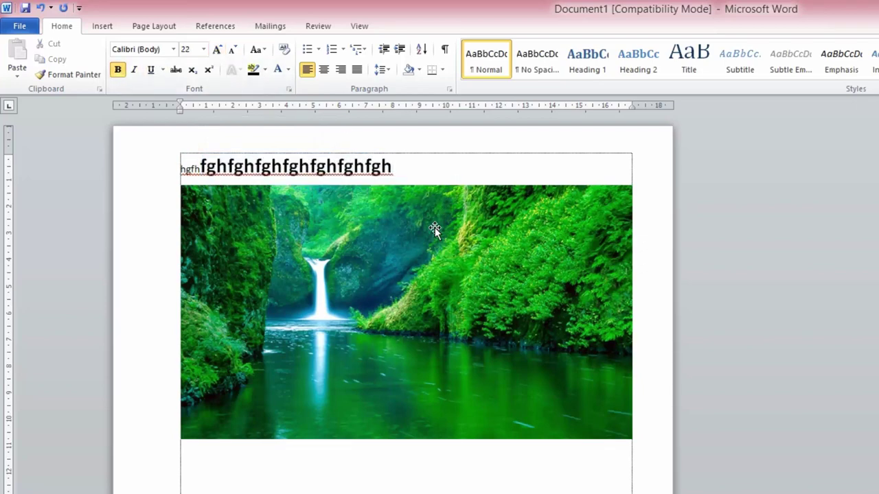
drag(434, 228, 432, 198)
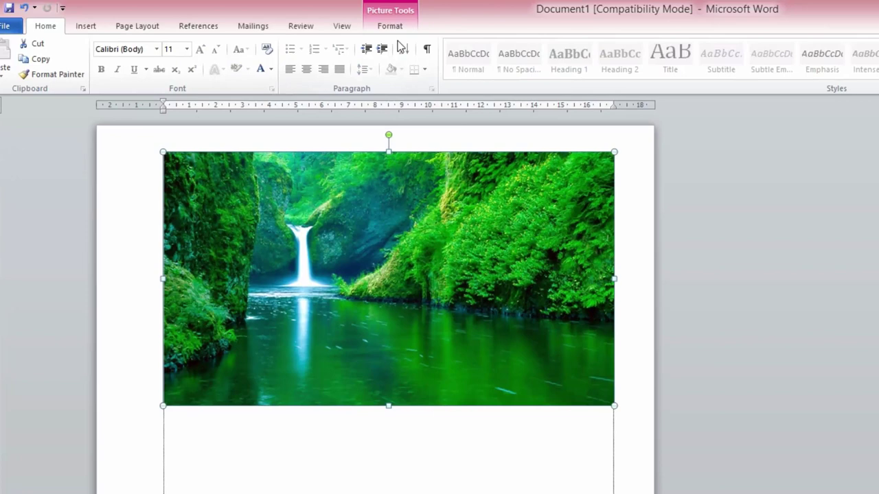
- Set the waterfall picture's text wrapping to In Front of Text
click(410, 27)
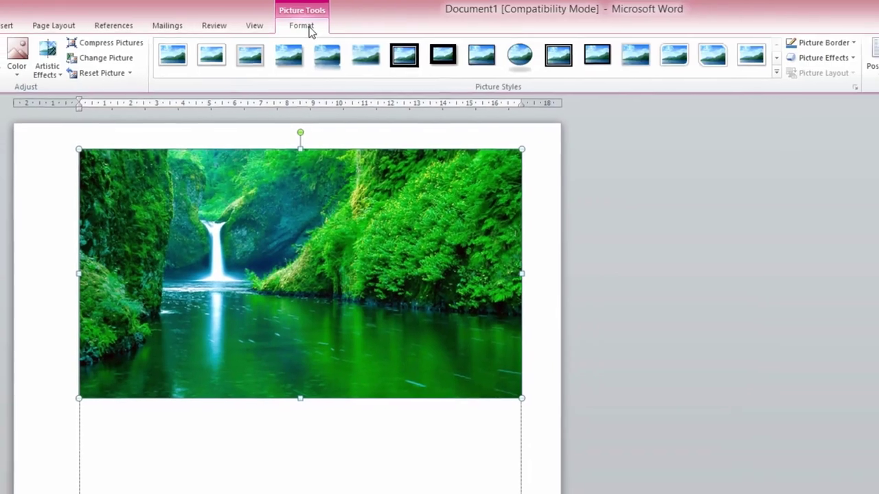
click(831, 58)
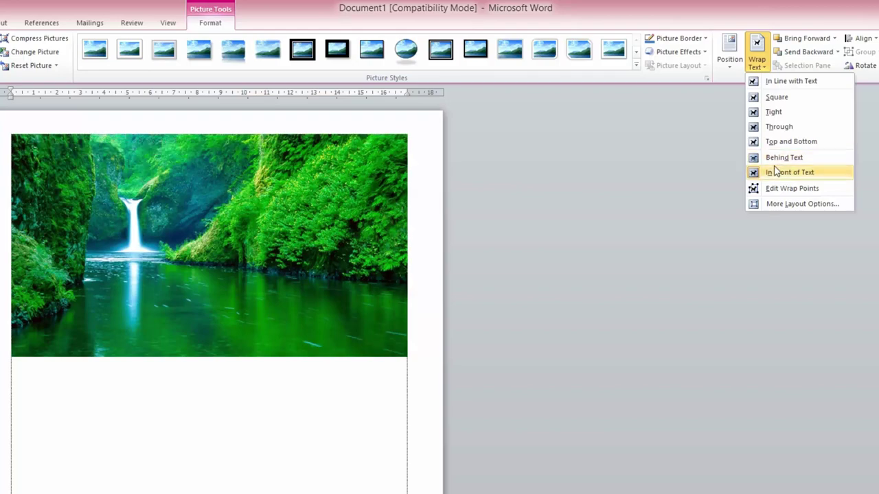
click(776, 172)
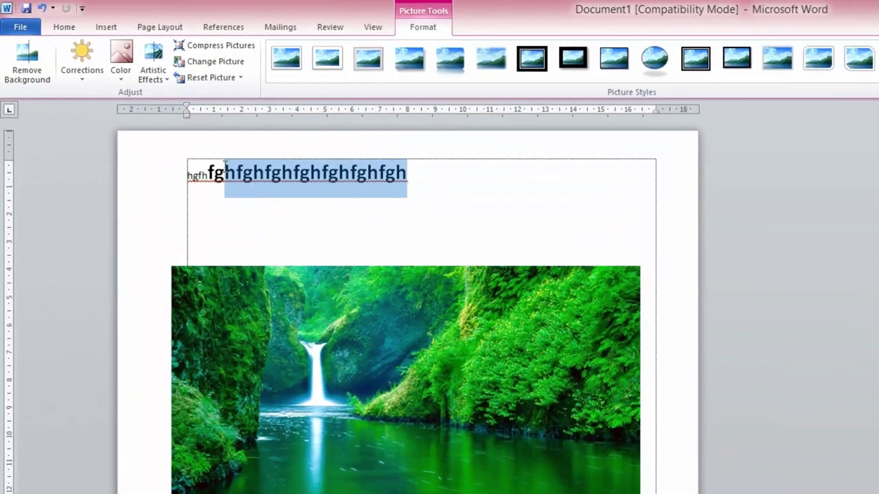
- Delete the sample text line and drag the picture back near the top of the page
drag(411, 170, 211, 172)
key(Delete)
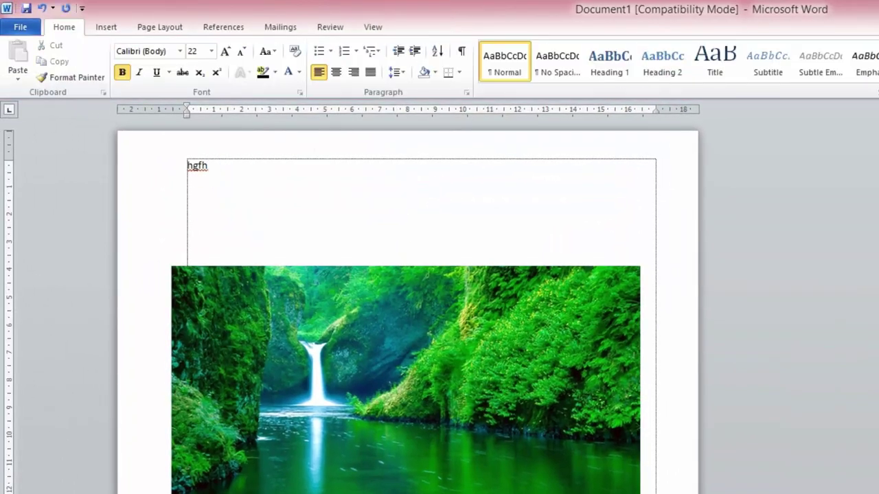
key(BackSpace)
key(BackSpace)
key(BackSpace)
drag(324, 298, 336, 217)
drag(442, 231, 448, 223)
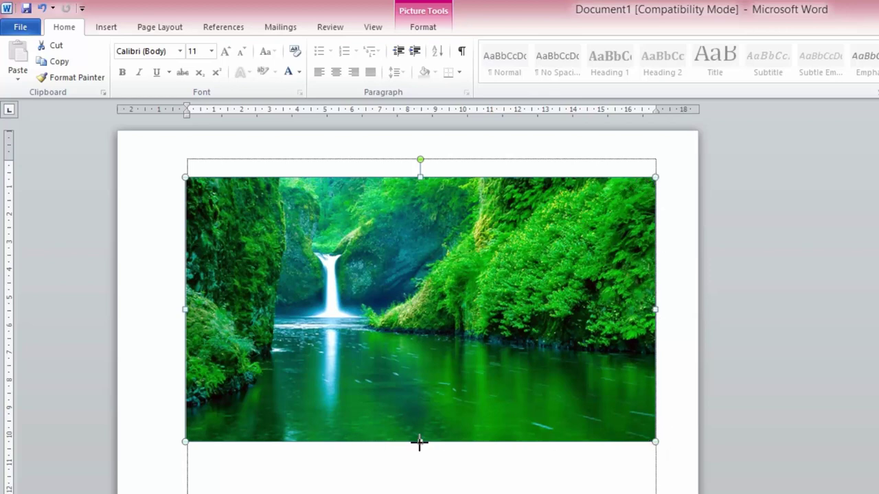
- Shrink the waterfall picture to about half its width and a shorter height
mouse_move(419, 442)
mouse_down()
mouse_move(417, 387)
mouse_move(426, 362)
mouse_up()
mouse_move(647, 268)
mouse_down()
mouse_move(455, 243)
mouse_move(433, 270)
mouse_up()
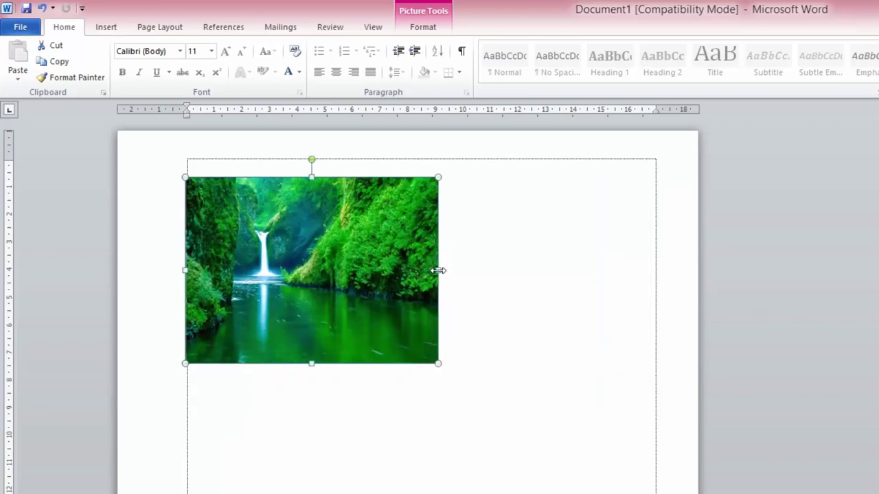
drag(300, 363, 299, 345)
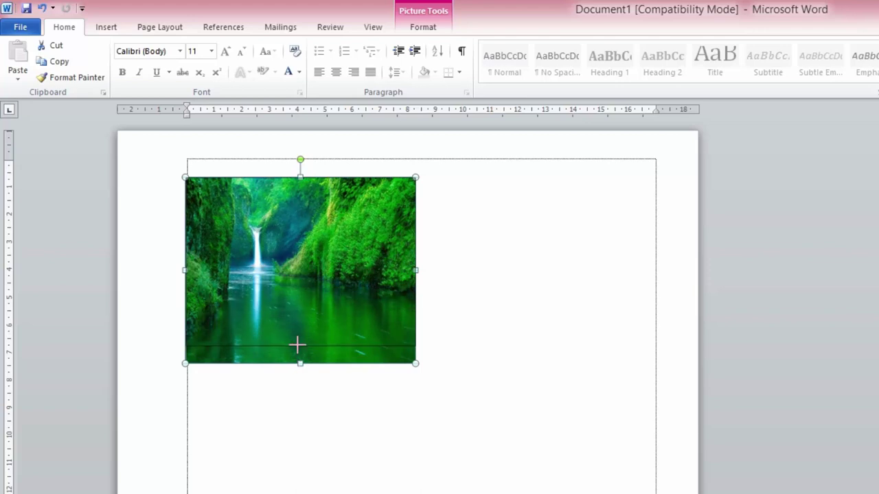
drag(415, 261, 419, 261)
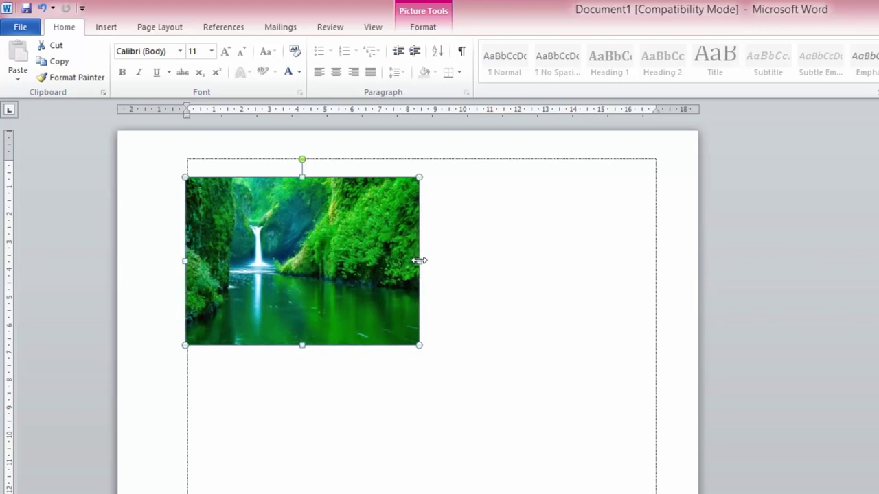
- Reposition the picture to the right, its right edge near the page margin
drag(347, 251, 516, 266)
drag(428, 279, 329, 251)
drag(328, 250, 386, 278)
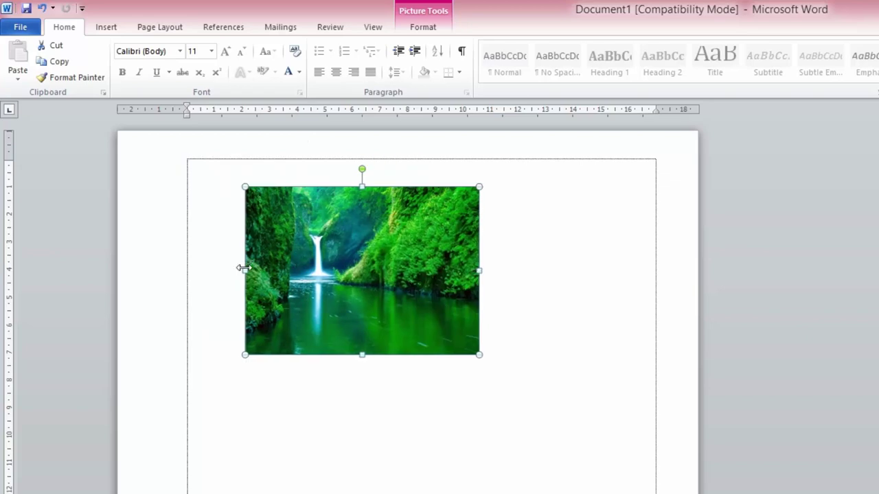
drag(342, 261, 511, 280)
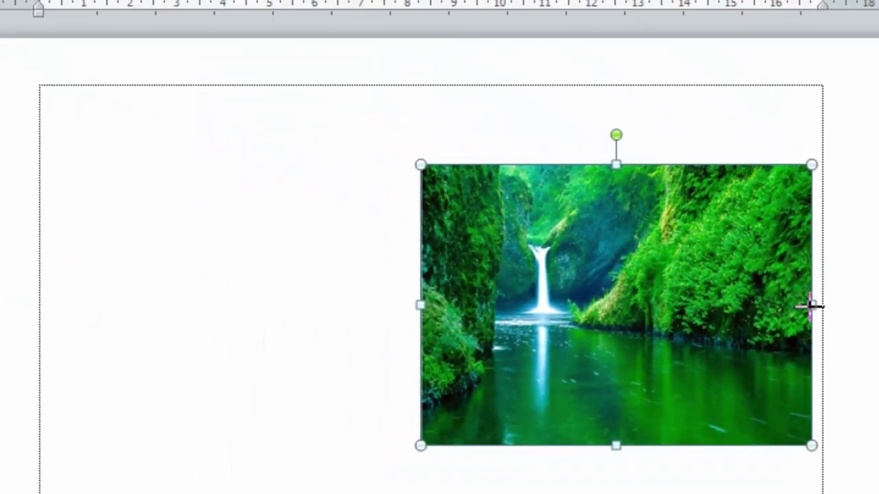
- Resize the waterfall picture from its sides, trying a mirror and an upside-down flip
drag(812, 305, 90, 280)
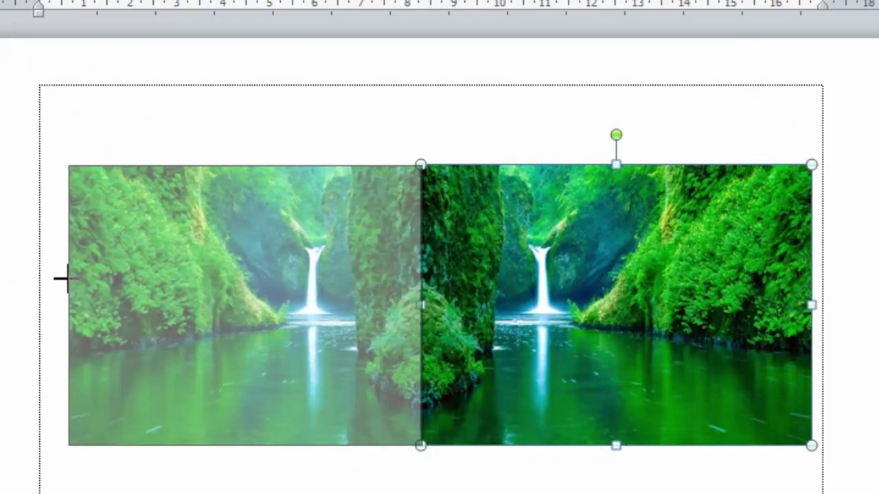
drag(89, 279, 60, 277)
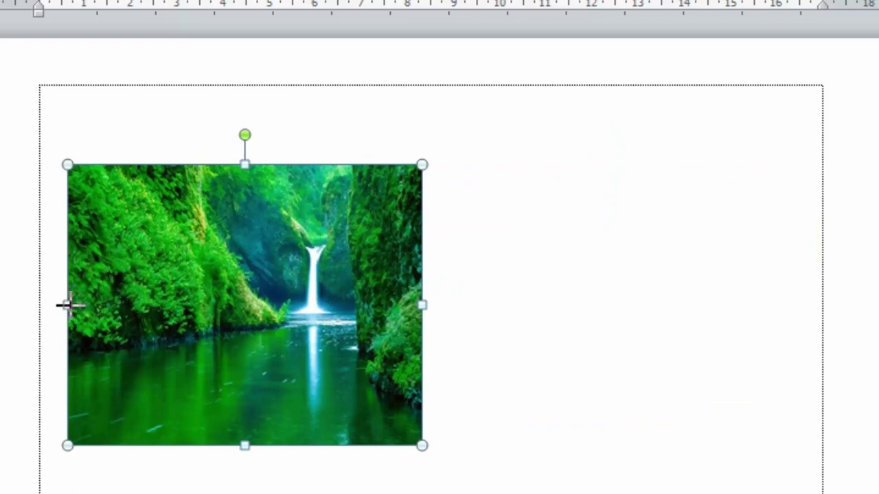
drag(67, 304, 789, 349)
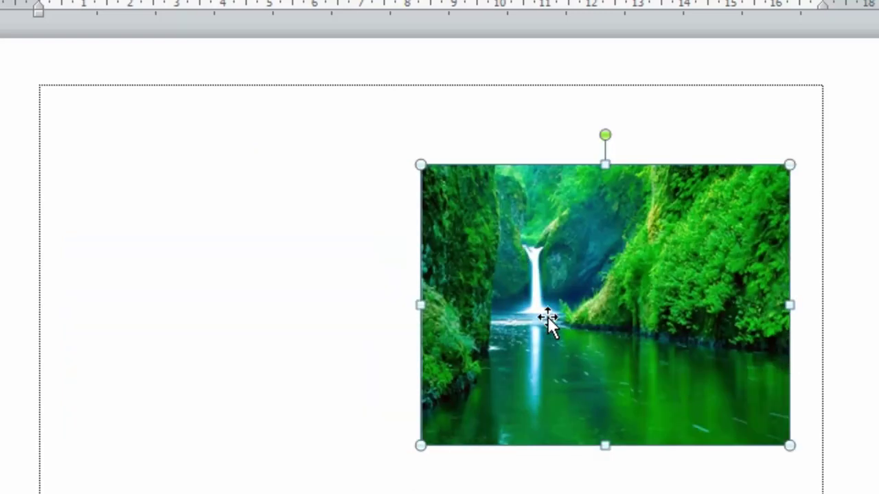
mouse_move(614, 237)
mouse_down()
mouse_move(609, 288)
mouse_move(597, 275)
mouse_up()
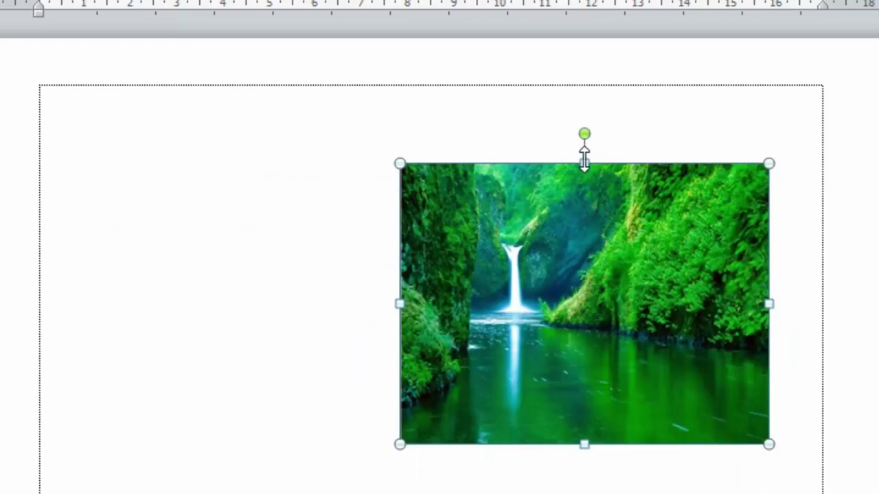
drag(583, 162, 594, 481)
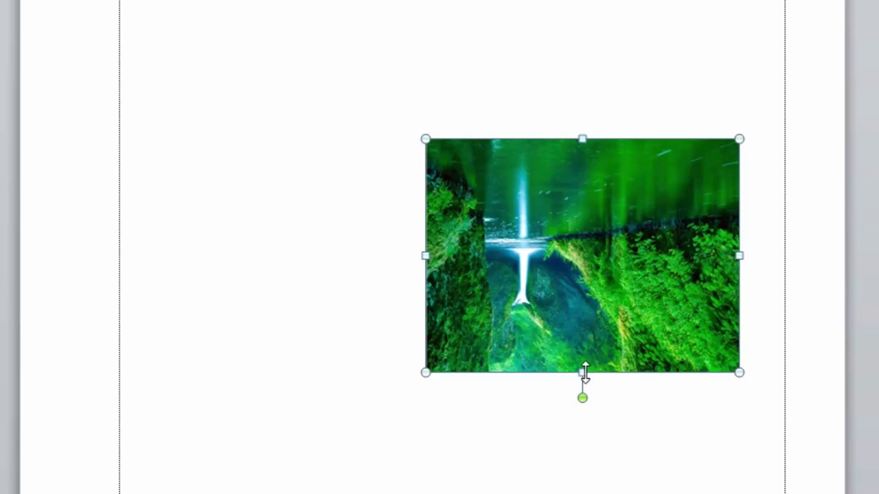
- Turn the picture upright, make it taller and nearly square, and place it on the right half
drag(582, 373, 582, 426)
drag(582, 140, 556, 61)
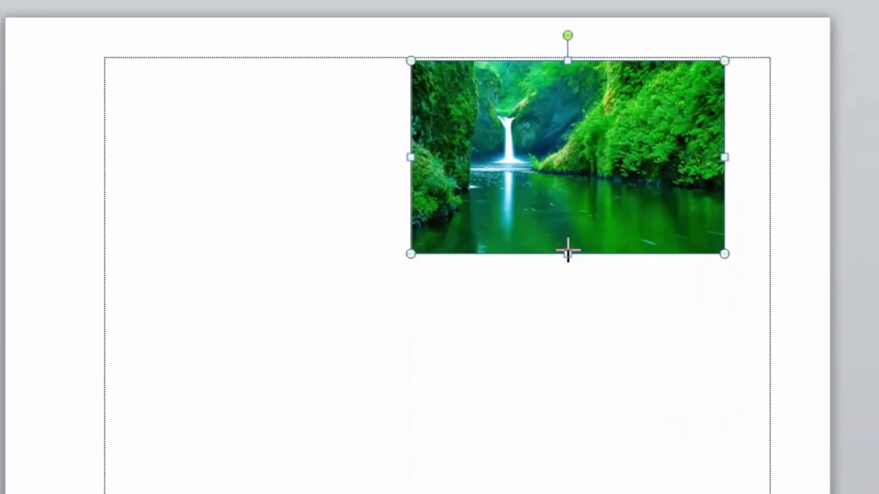
drag(567, 254, 569, 378)
drag(442, 186, 453, 320)
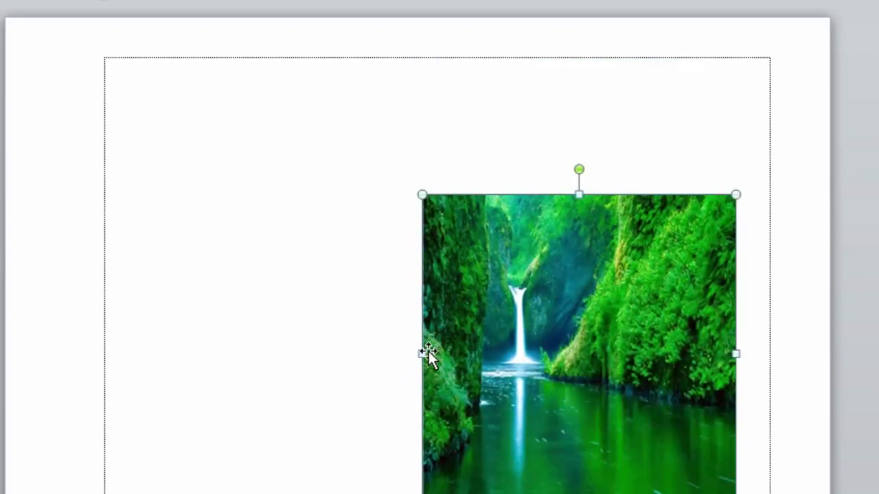
drag(422, 353, 384, 354)
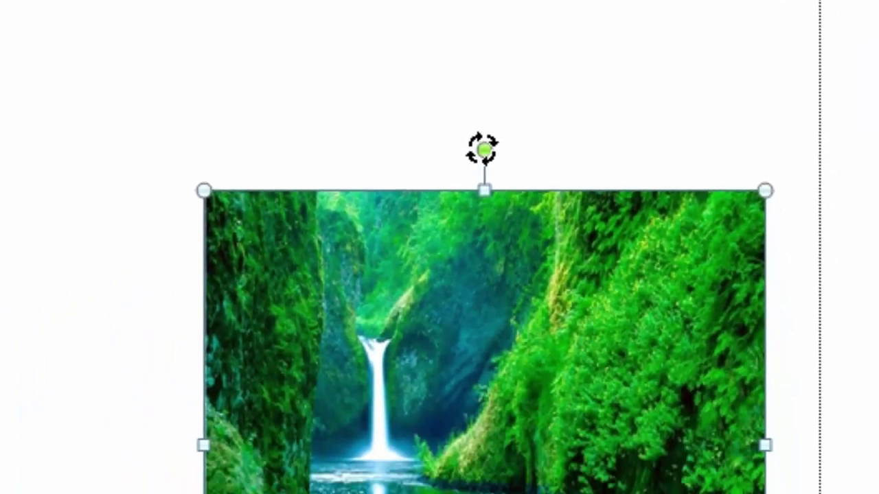
mouse_move(546, 61)
mouse_down()
mouse_move(414, 77)
mouse_move(351, 347)
mouse_move(568, 66)
mouse_move(540, 63)
mouse_up()
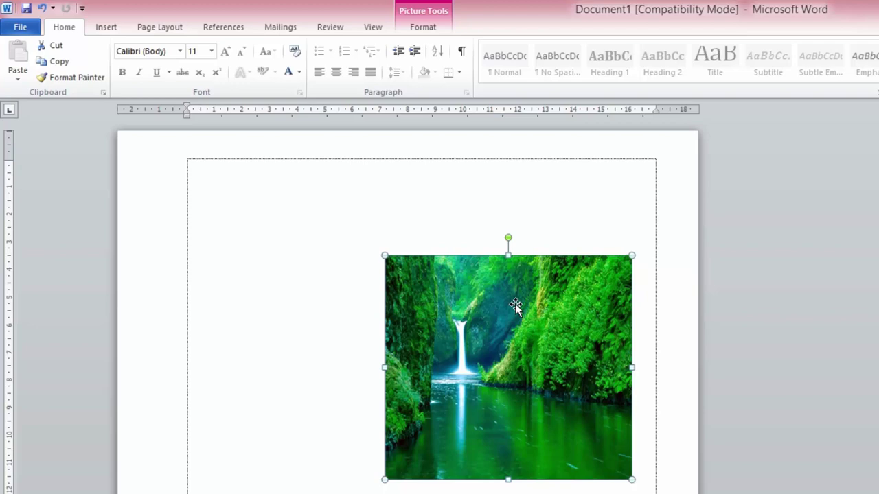
- Delete the waterfall picture and pick the Oval from the Shapes gallery
key(Delete)
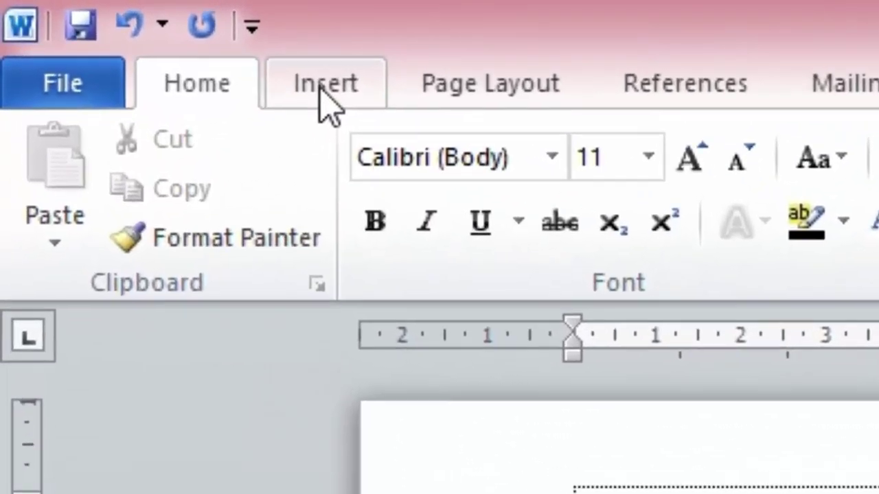
click(104, 27)
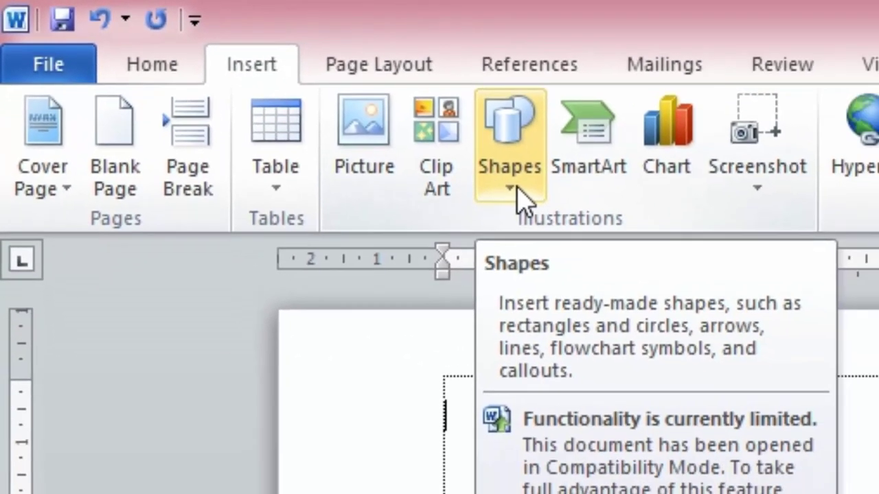
click(516, 189)
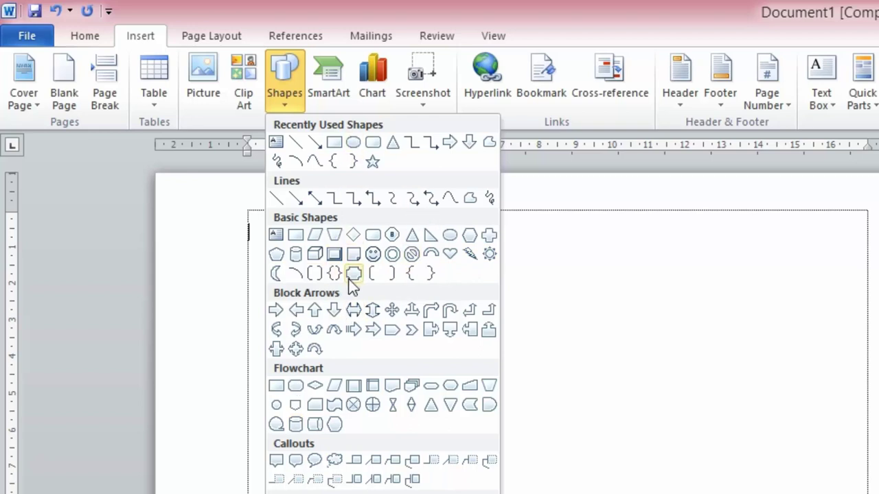
click(352, 142)
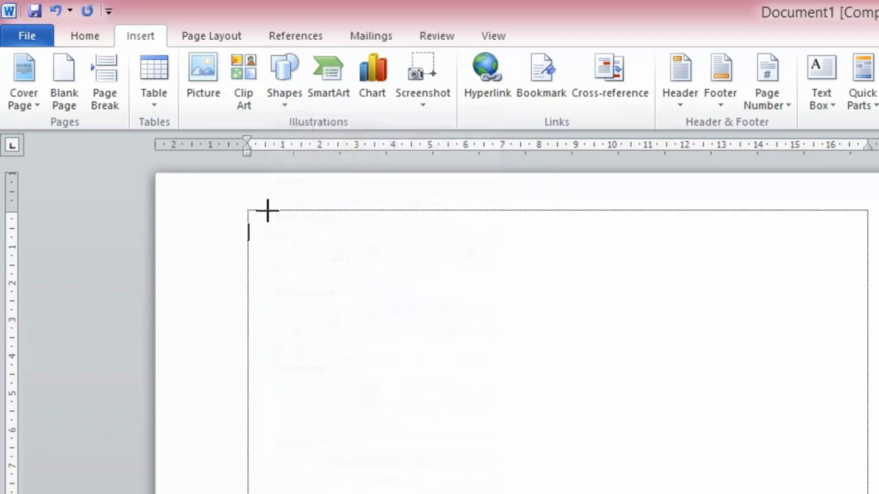
- Draw a large empty circle in the upper-left of the page and adjust its size
drag(249, 210, 528, 484)
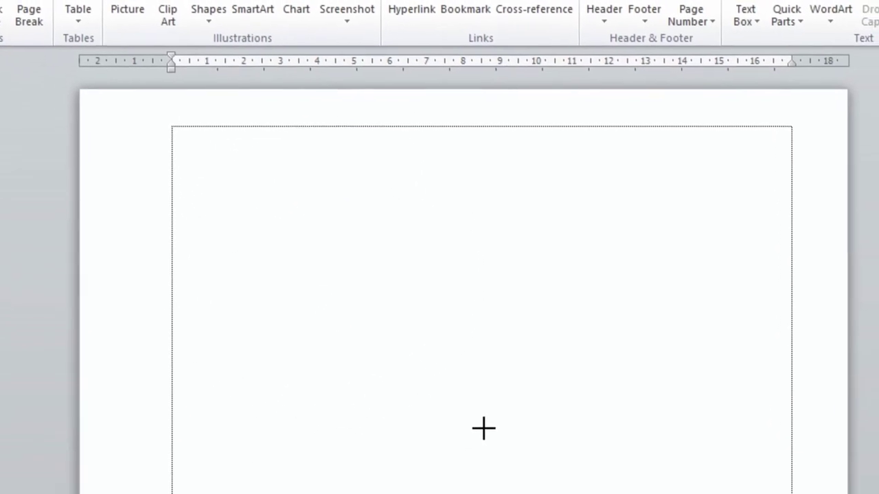
drag(495, 449, 499, 443)
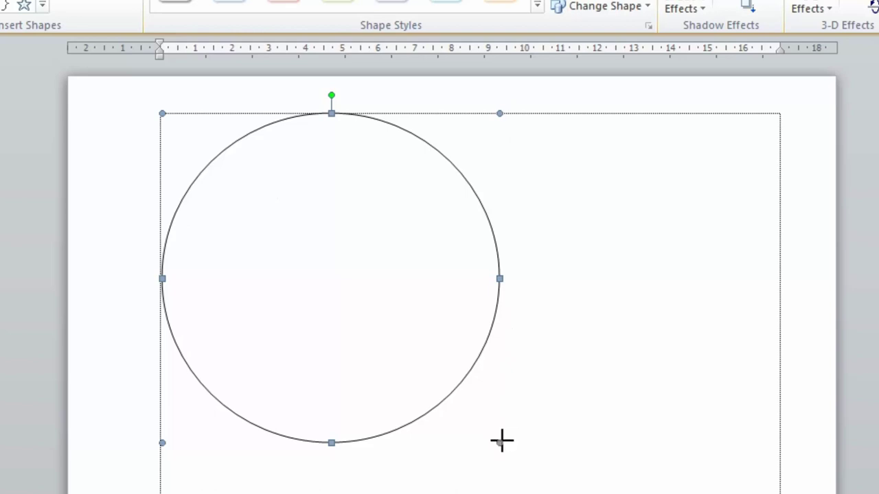
mouse_move(499, 442)
mouse_down()
mouse_move(422, 370)
mouse_move(581, 481)
mouse_move(571, 493)
mouse_up()
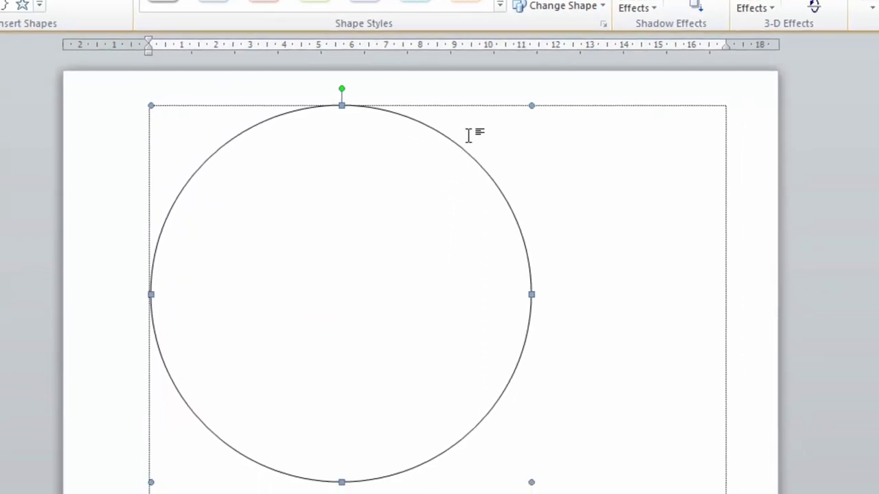
click(127, 31)
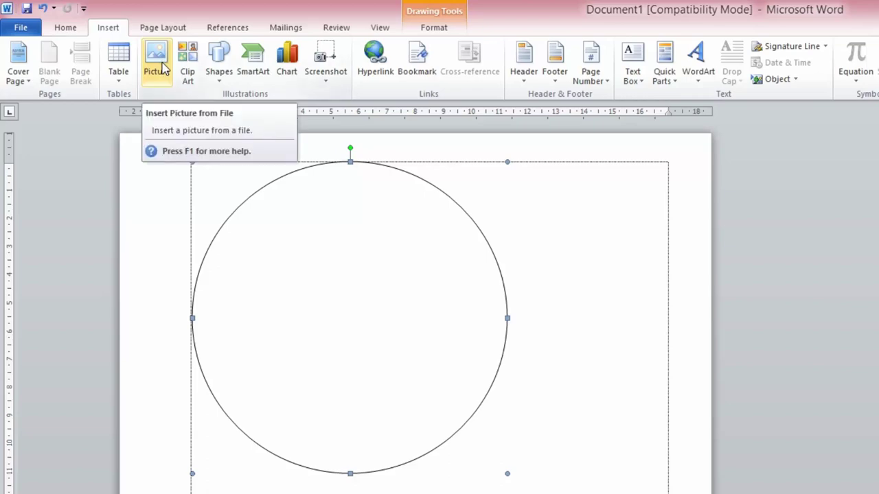
click(162, 67)
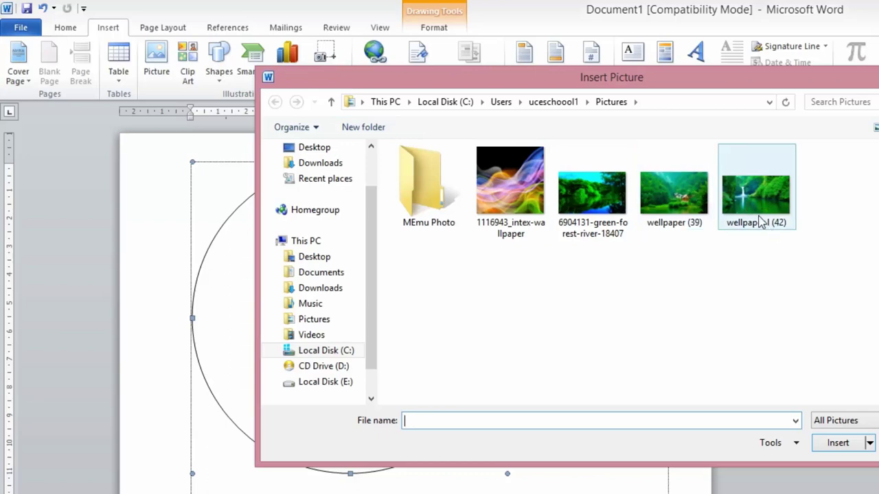
click(334, 325)
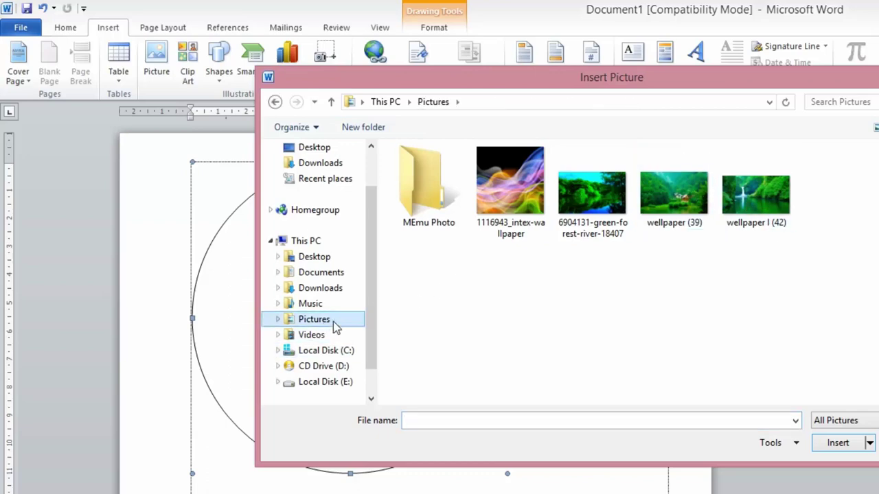
double_click(761, 198)
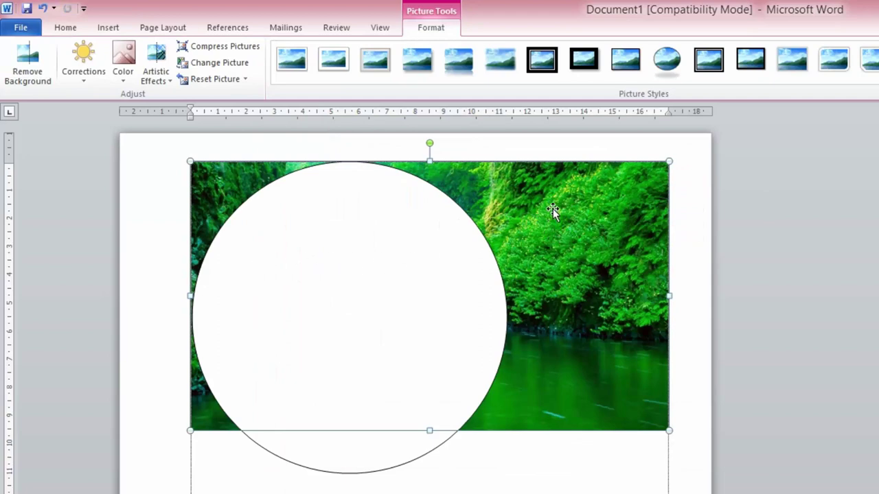
key(ctrl+z)
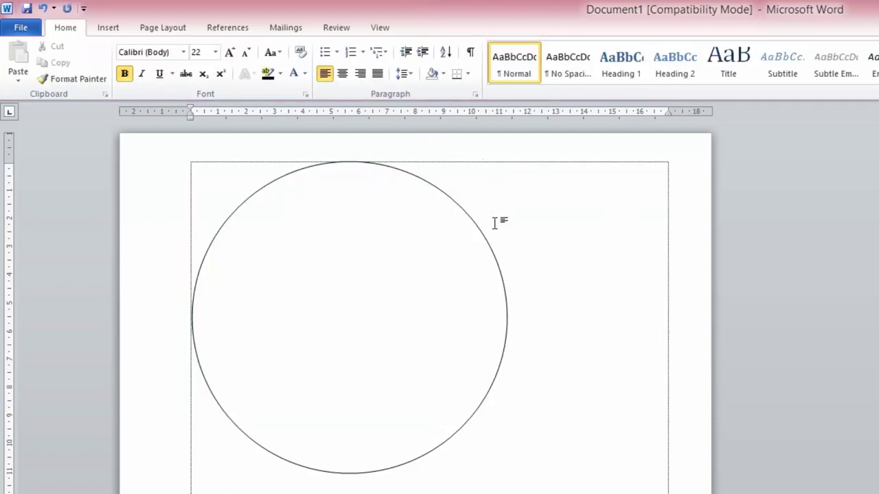
- Give the circle a picture fill using wellpaper (39), the houses-by-forest-lake photo
click(335, 302)
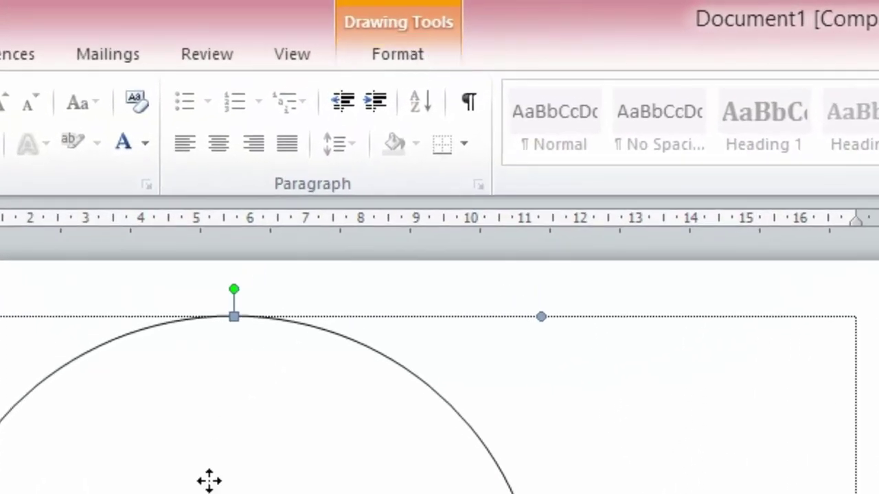
click(399, 58)
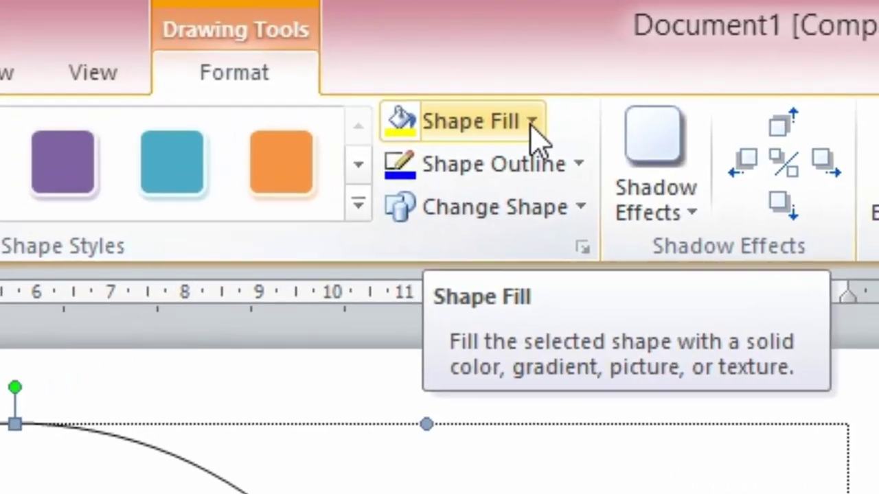
click(619, 94)
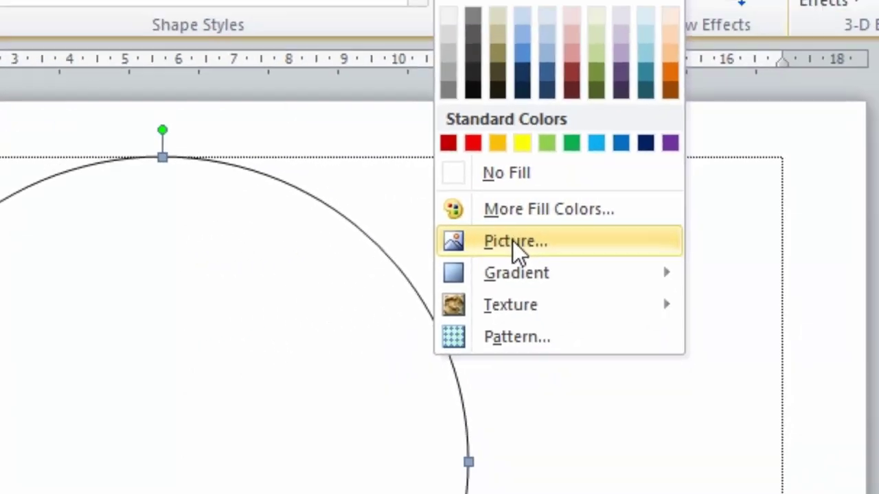
click(374, 275)
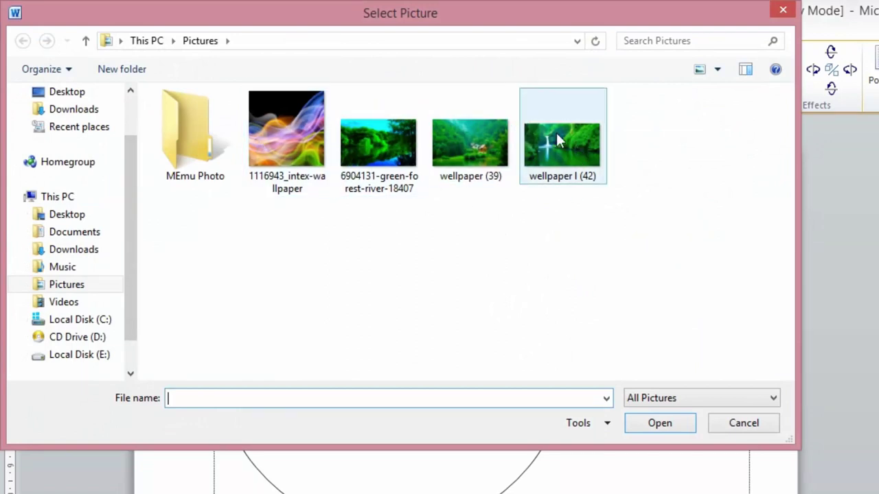
click(546, 156)
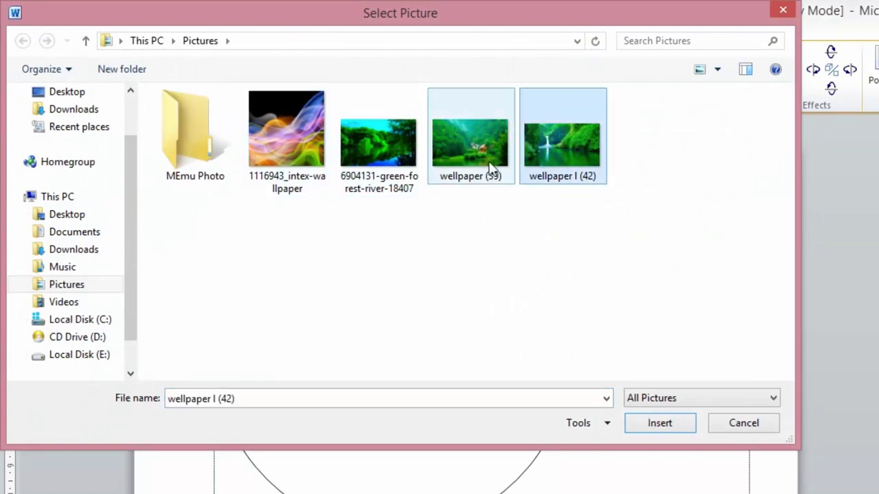
click(492, 168)
click(288, 144)
click(549, 182)
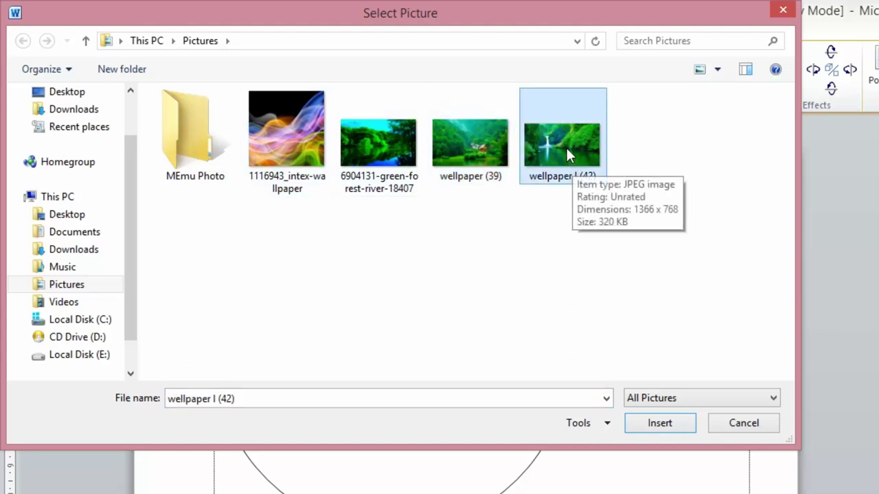
click(486, 167)
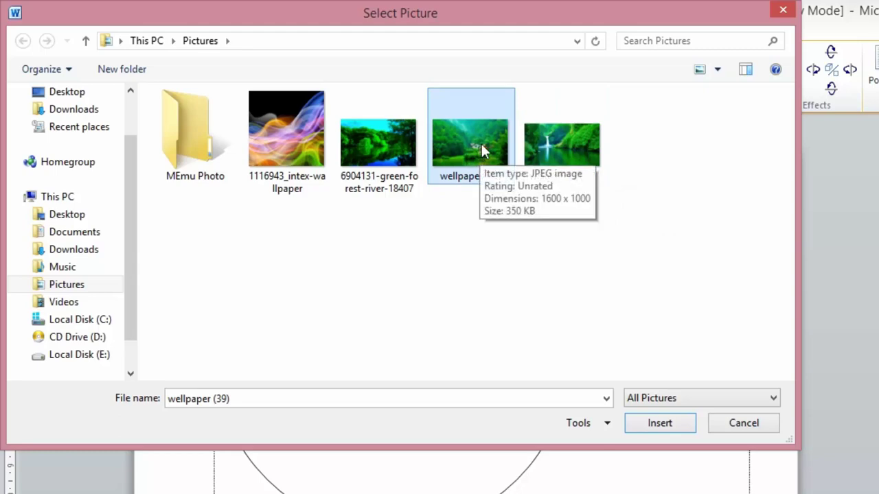
double_click(480, 149)
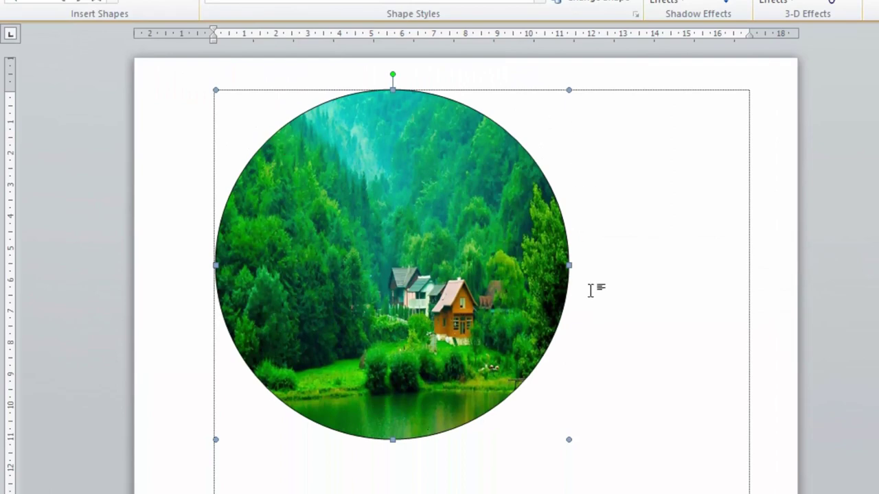
- Drag the picture-filled circle to the right on the page
drag(407, 226, 556, 240)
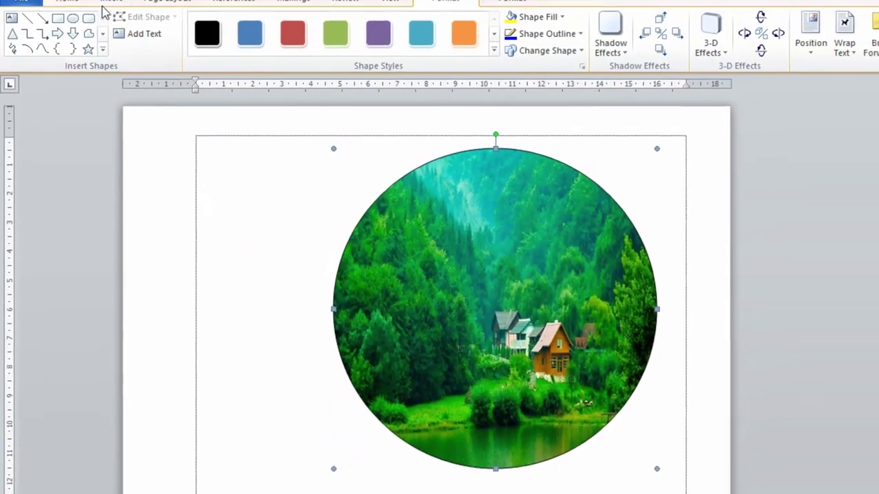
click(106, 27)
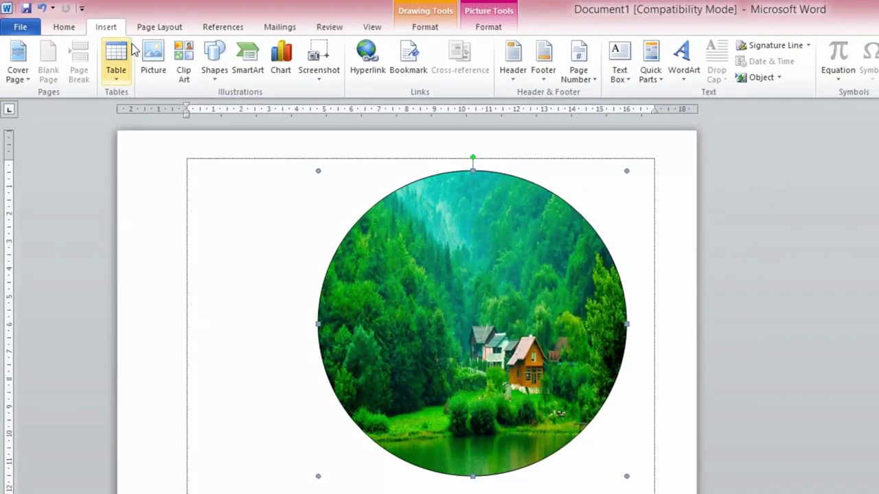
click(213, 65)
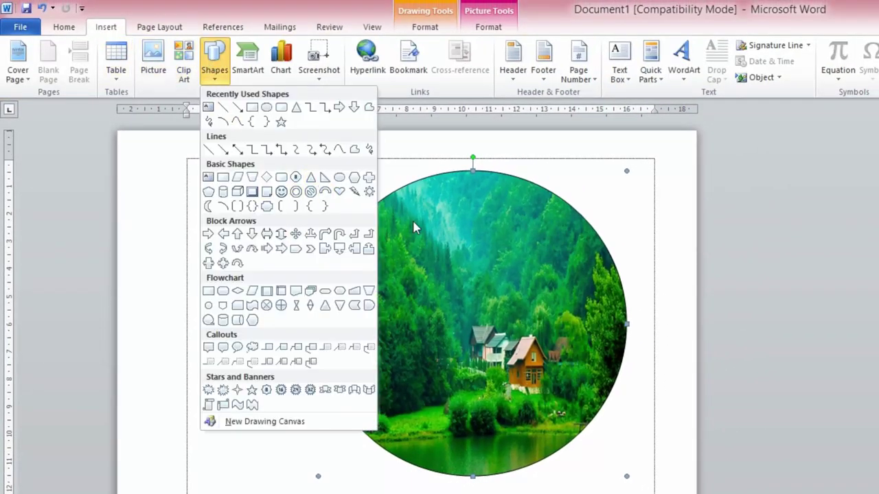
click(457, 246)
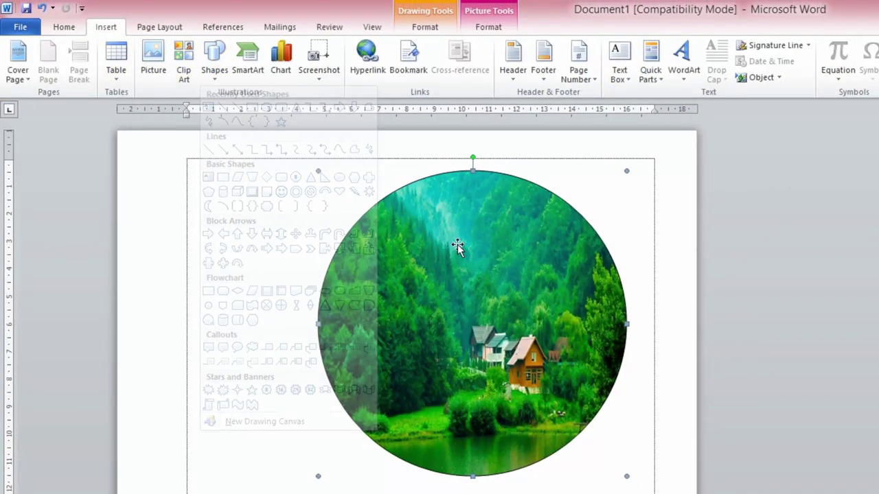
click(77, 28)
- Set the circle to In Front of Text and move it lower and slightly right
click(423, 27)
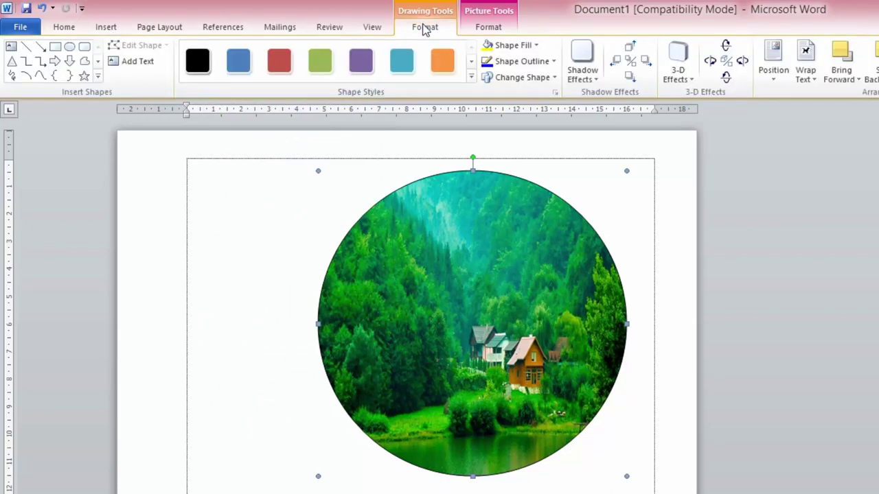
click(804, 75)
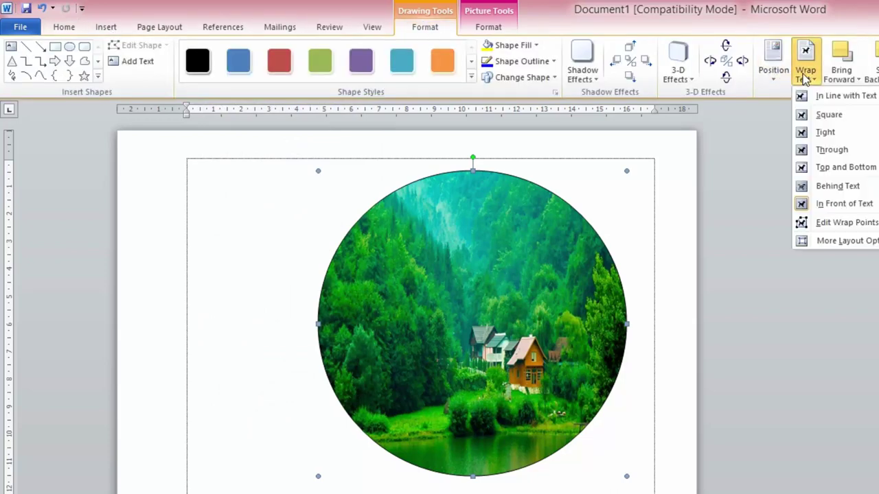
click(832, 206)
click(523, 322)
drag(519, 312, 537, 385)
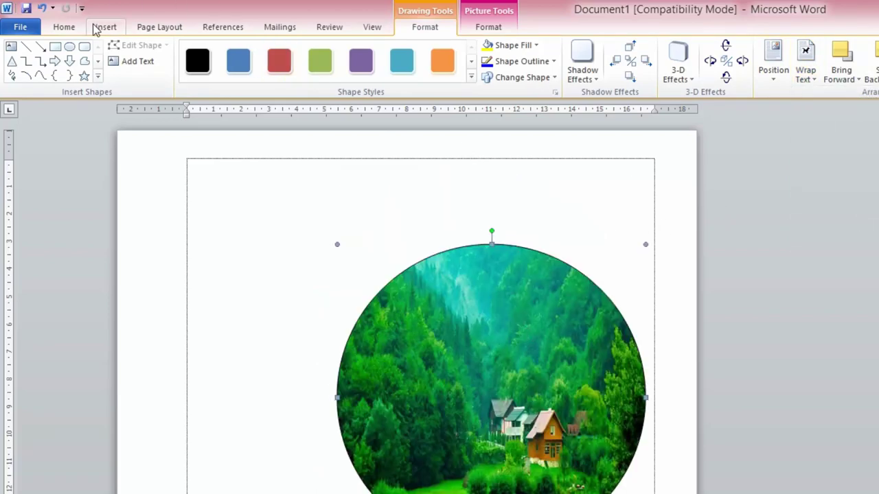
click(222, 172)
- Insert the wellpaper (39) forest picture in front of text and move it over the circle
click(112, 28)
click(157, 67)
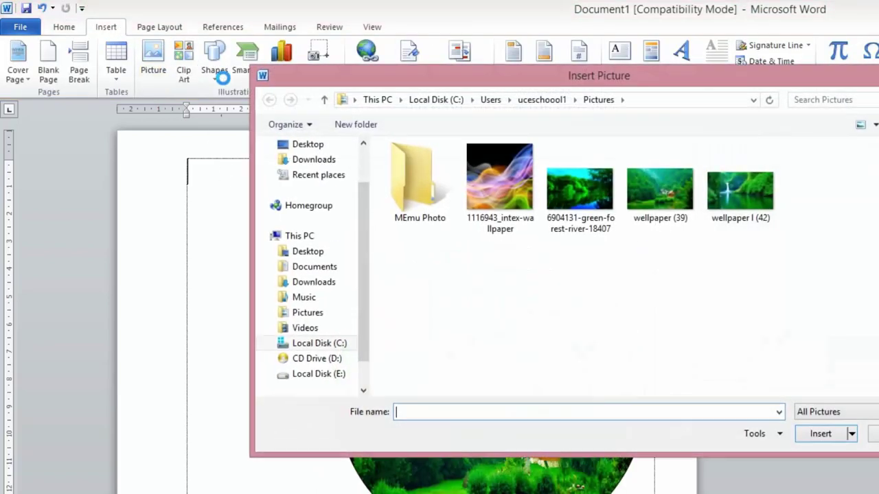
double_click(644, 218)
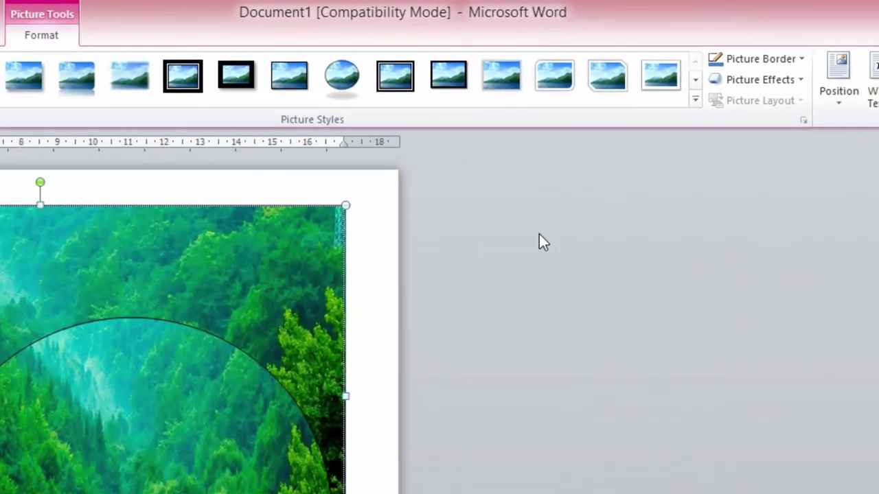
click(872, 96)
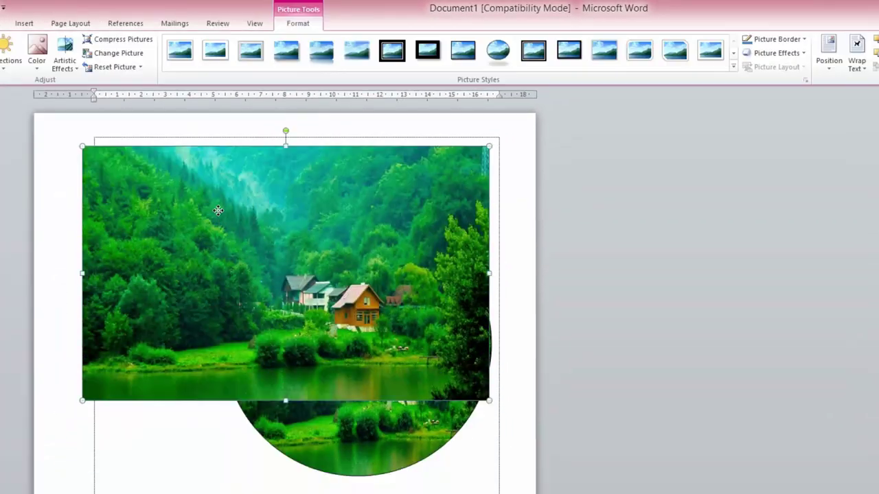
drag(305, 222, 220, 227)
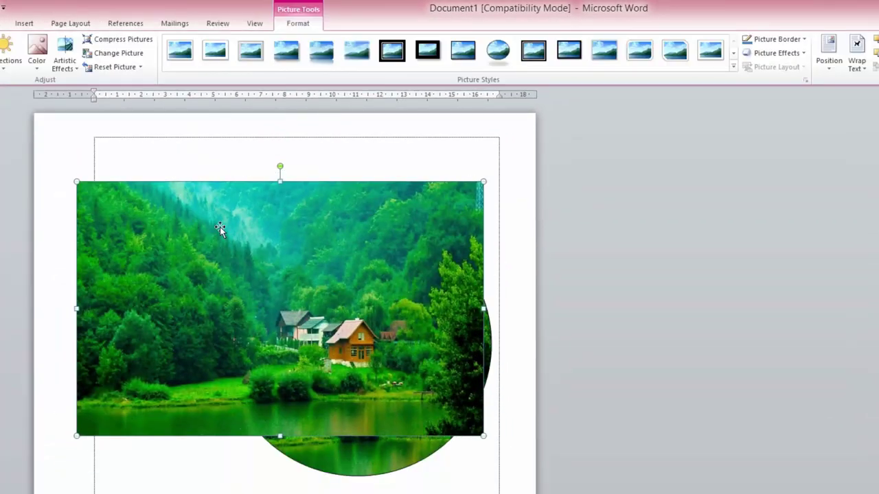
- Delete both the forest picture and the picture-filled circle
key(Delete)
click(457, 307)
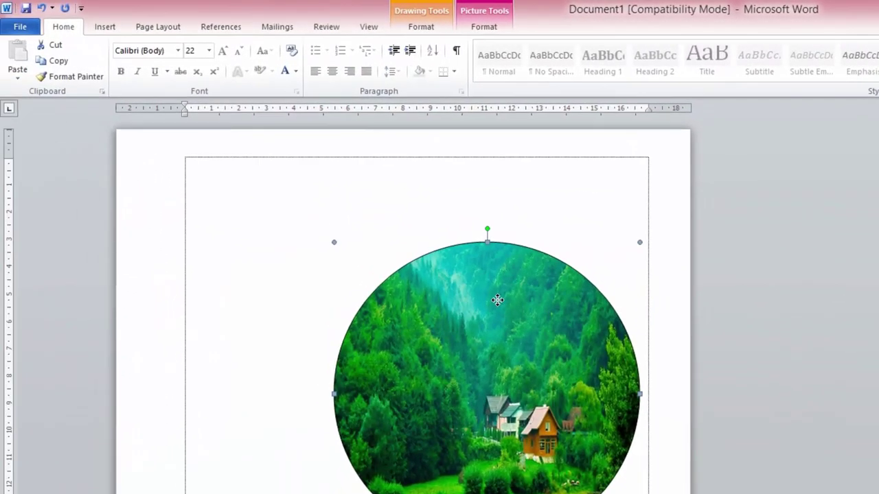
key(Delete)
- Draw a large five-point star on the page
click(99, 26)
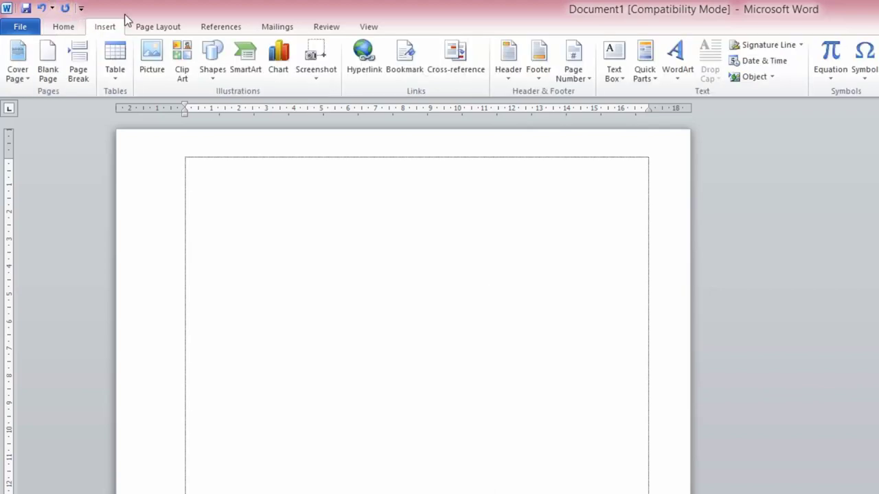
click(212, 65)
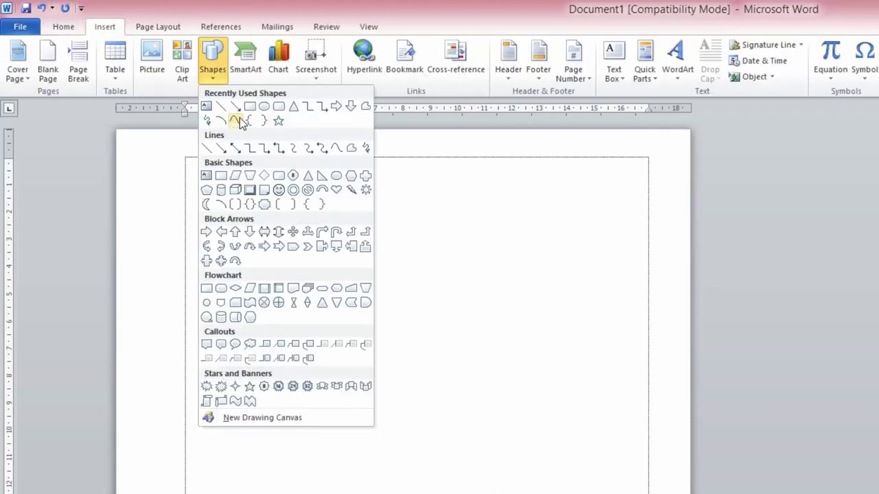
click(278, 120)
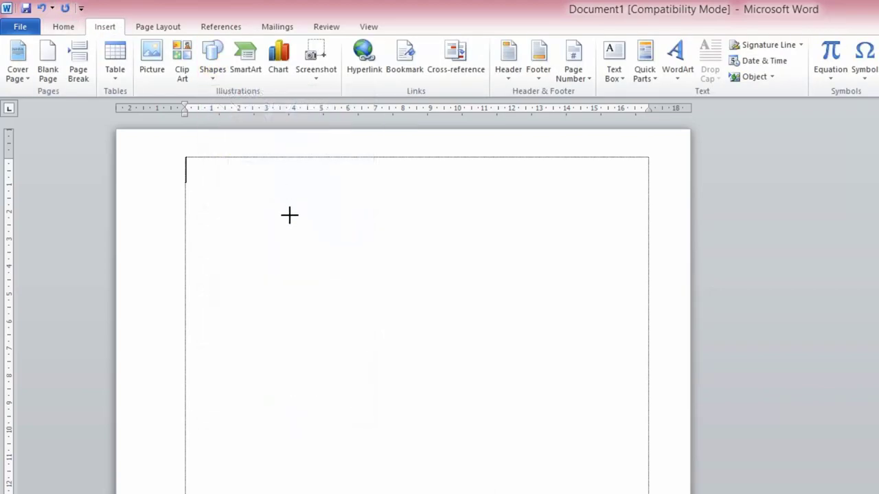
drag(255, 208, 577, 493)
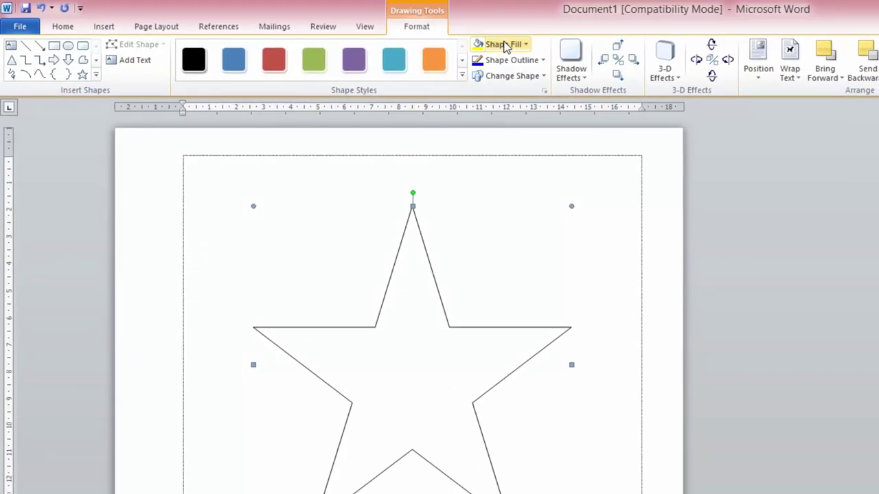
- Fill the star with the wellpaper (39) picture and move it near the top
click(506, 44)
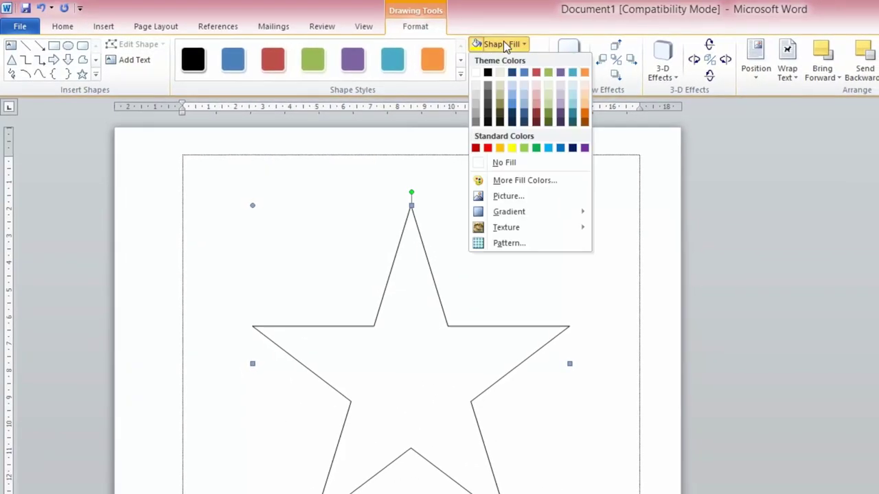
click(510, 194)
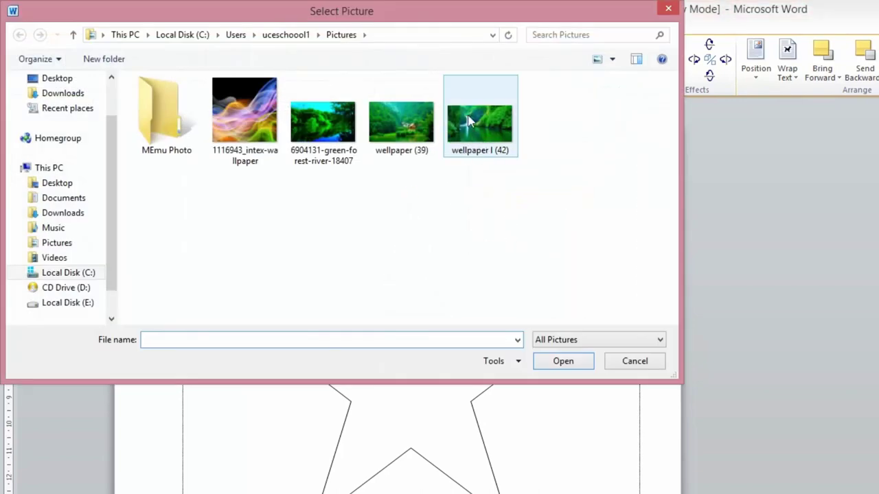
double_click(405, 136)
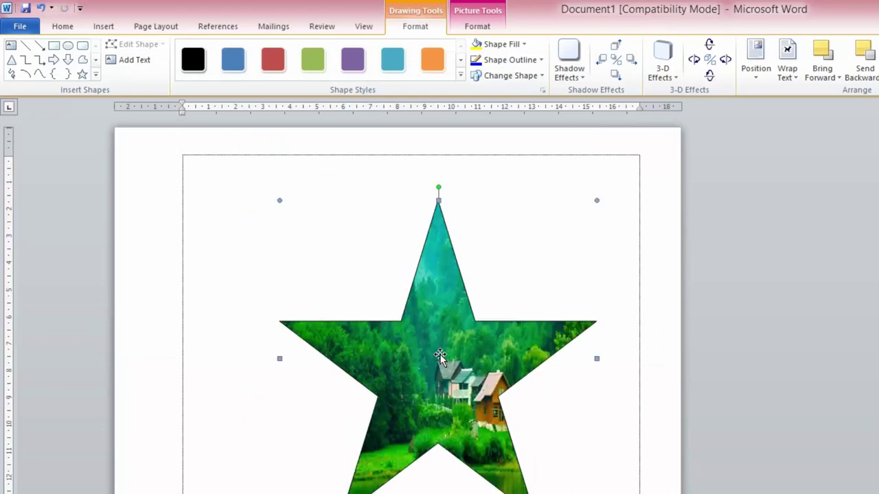
drag(398, 426, 428, 349)
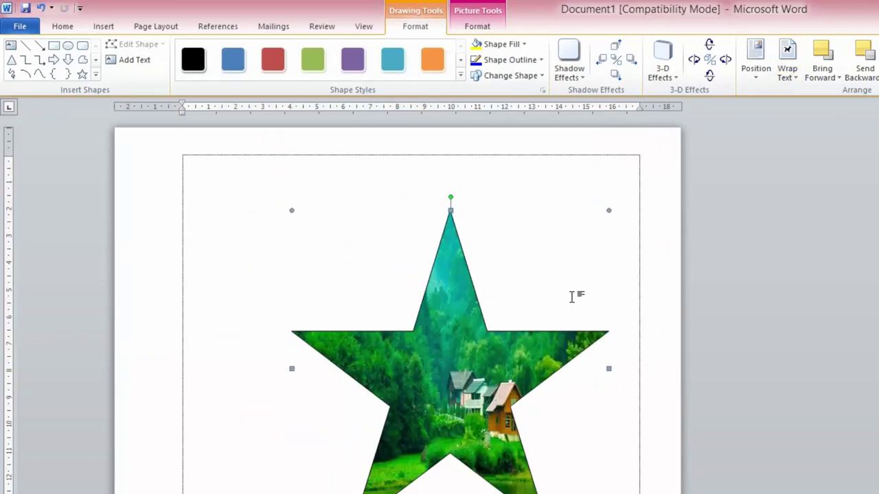
drag(457, 372, 407, 296)
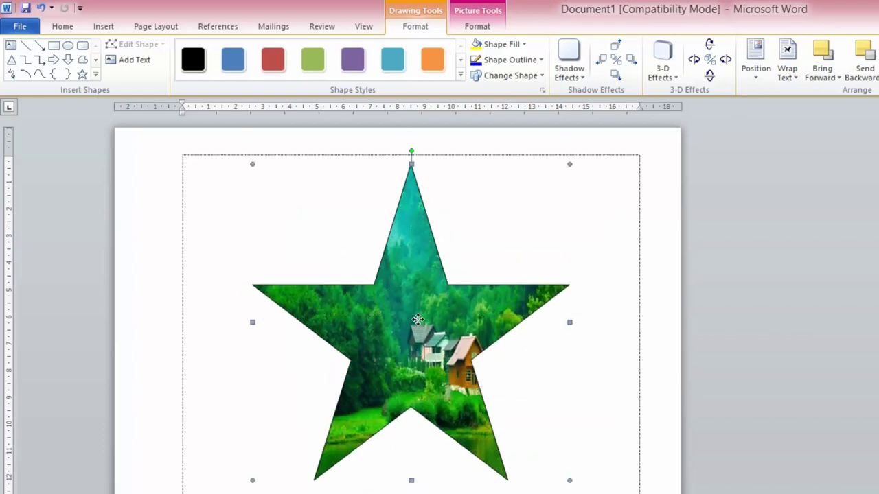
- Delete the star and draw a wide rectangle across the upper part of the page
key(Delete)
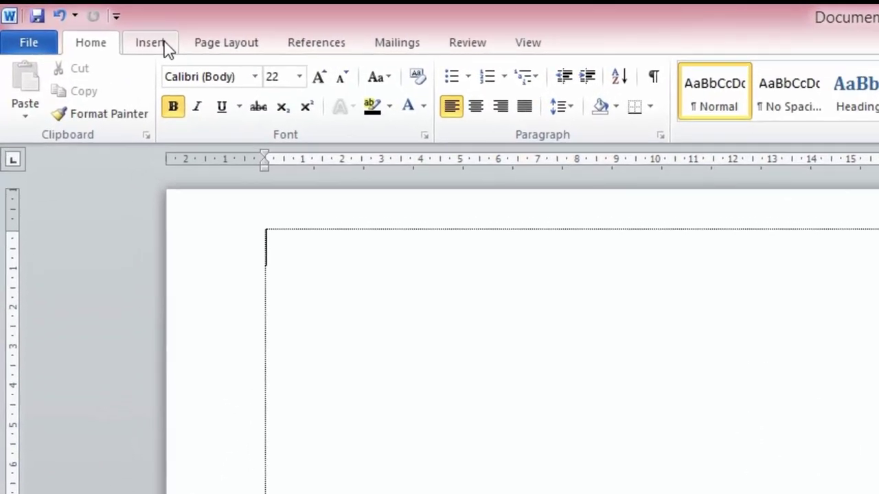
click(162, 42)
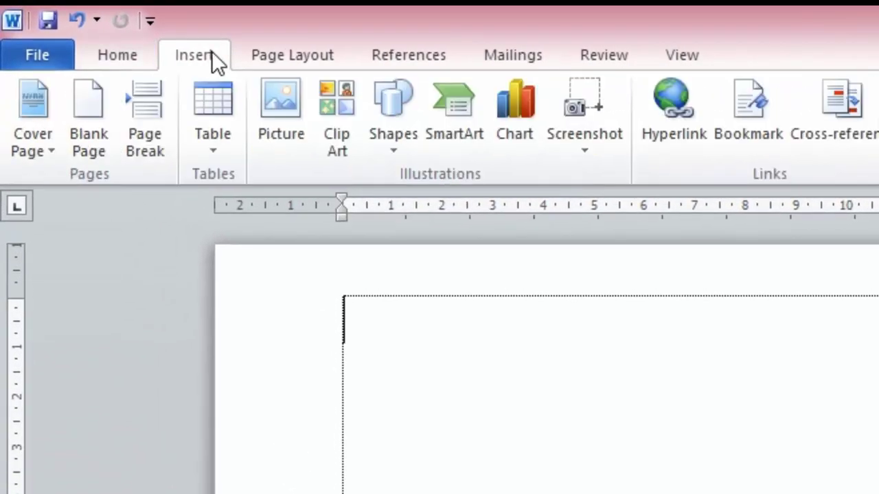
click(384, 141)
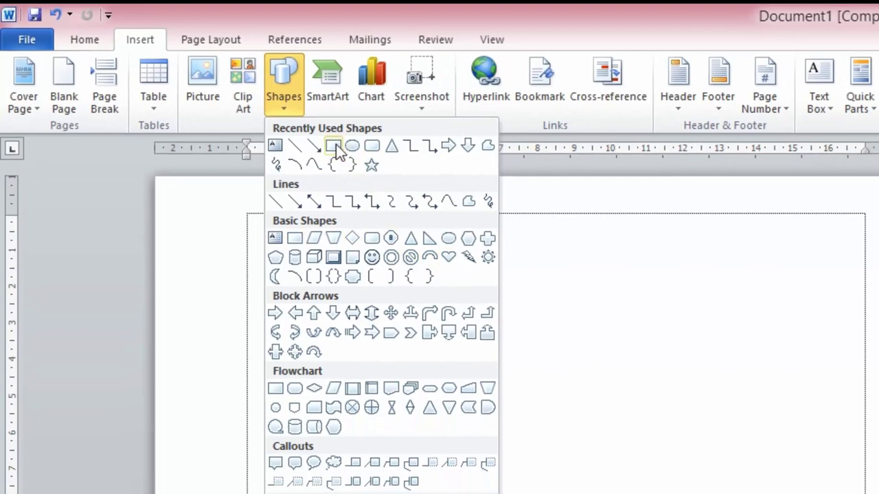
click(334, 146)
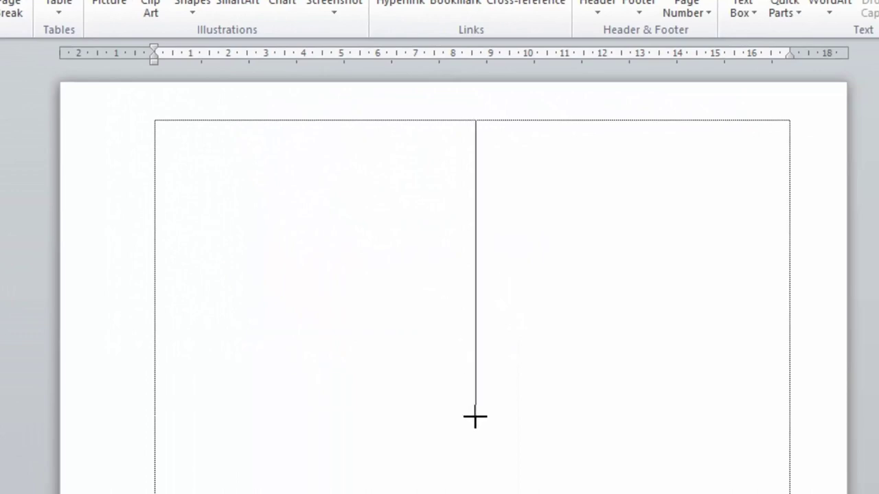
mouse_move(475, 416)
mouse_down()
mouse_move(470, 424)
mouse_move(633, 434)
mouse_up()
scroll(624, 435, down, 5)
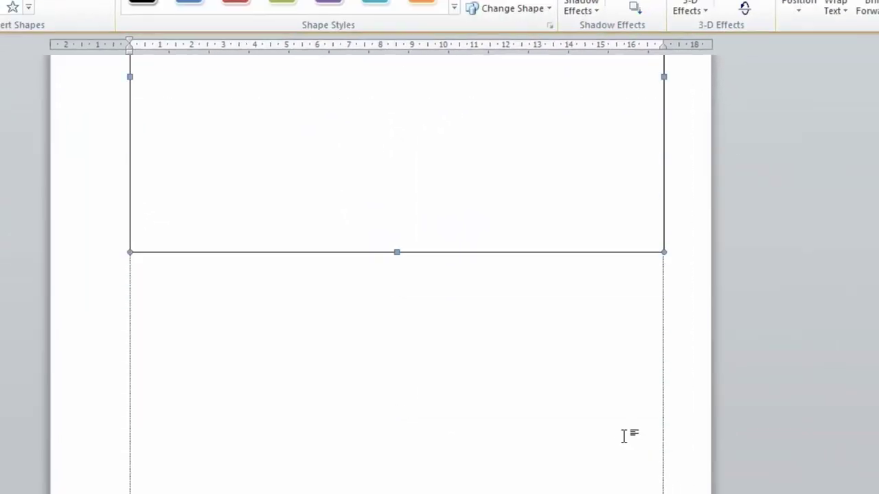
scroll(396, 343, up, 3)
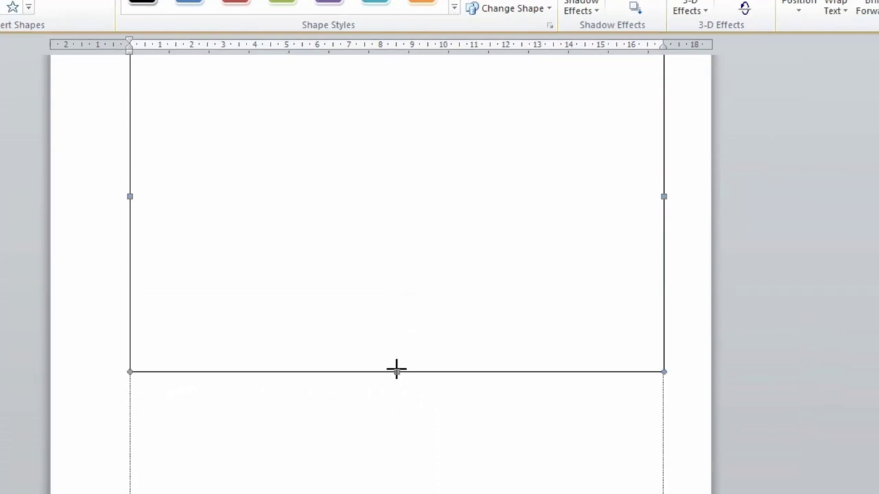
scroll(396, 370, up, 2)
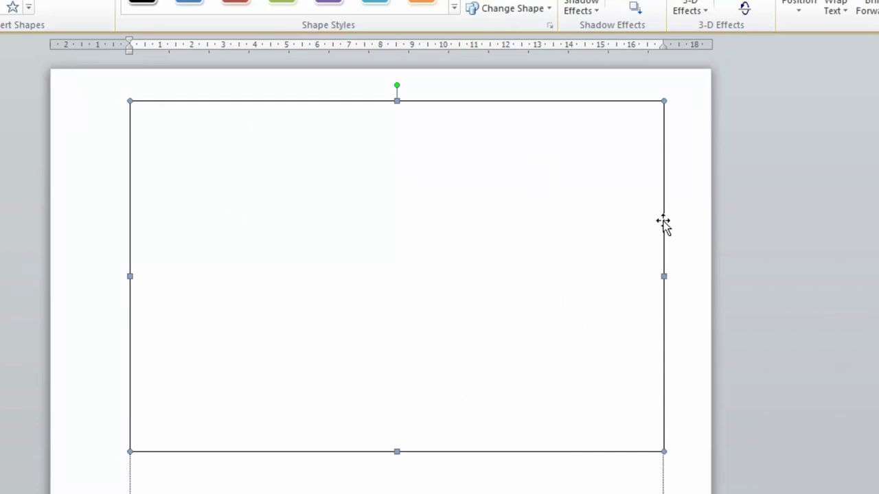
key(Escape)
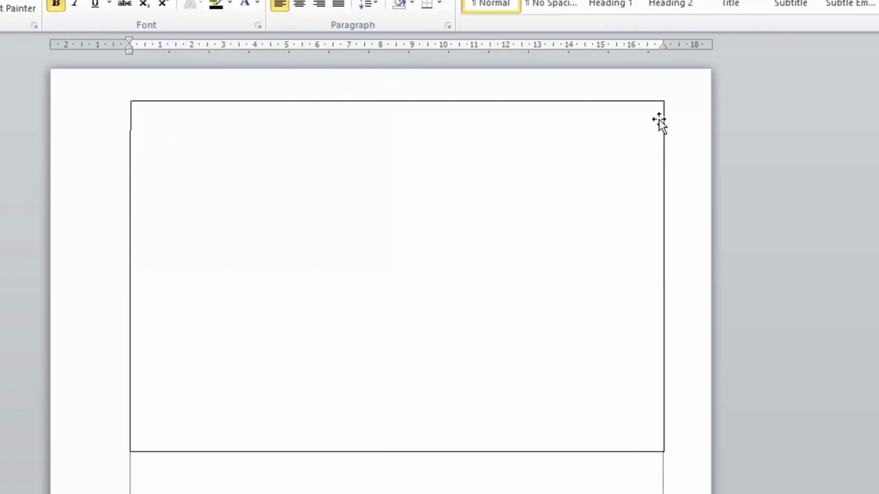
click(438, 193)
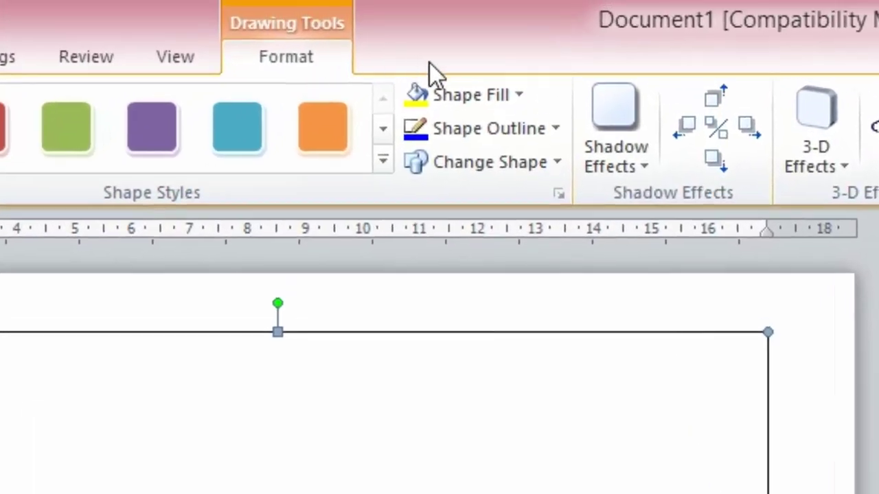
click(493, 2)
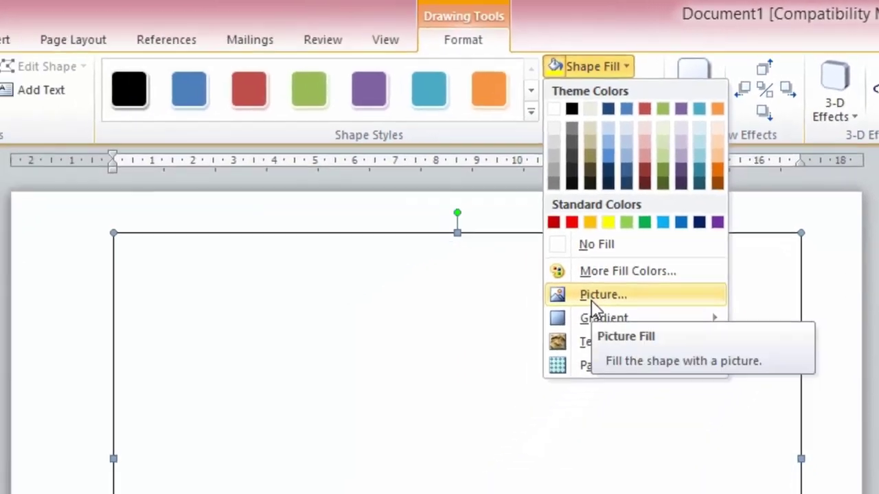
- Use the wellpaper l (42) waterfall picture as the rectangle's fill
click(459, 420)
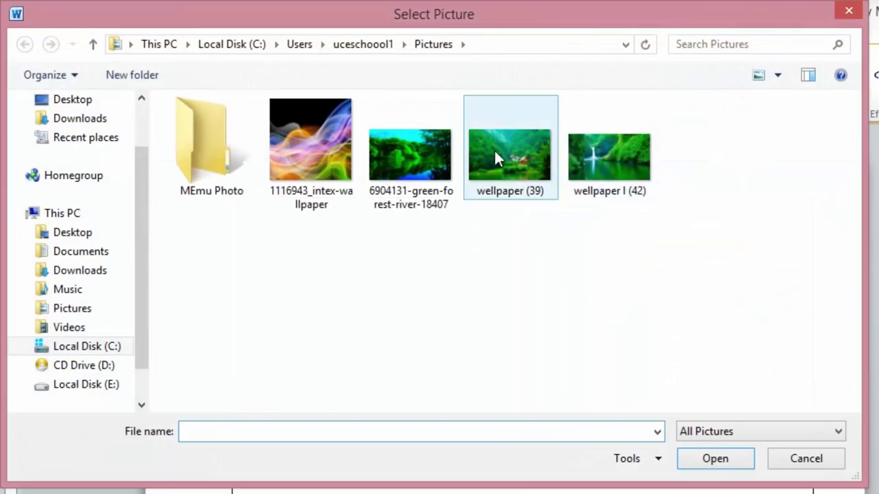
double_click(602, 168)
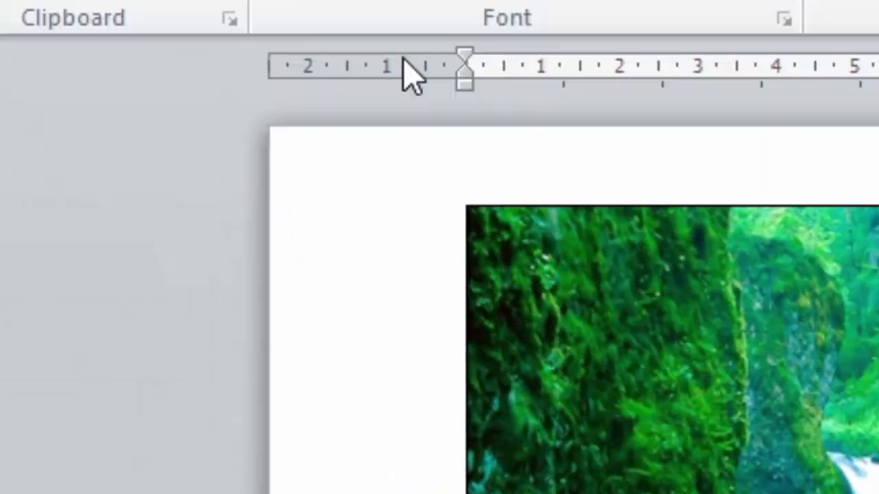
- Insert a WordArt in a 3D gallery style and place the caret in its placeholder text
click(292, 89)
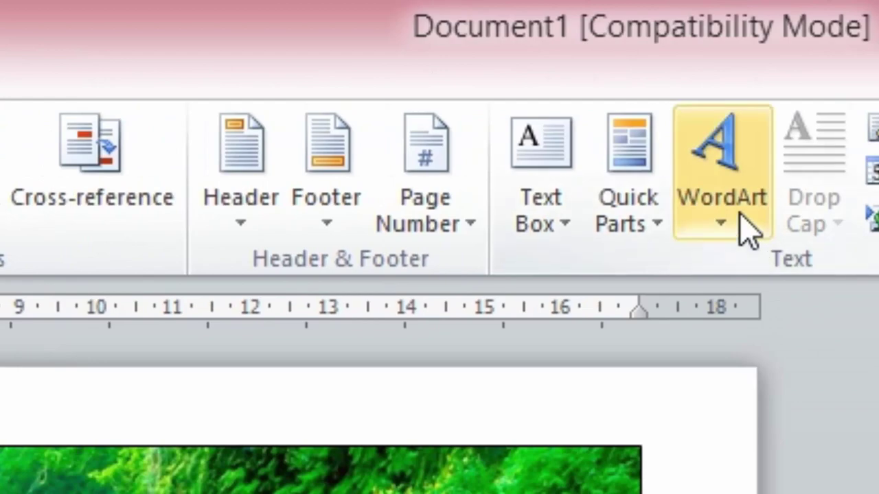
click(747, 225)
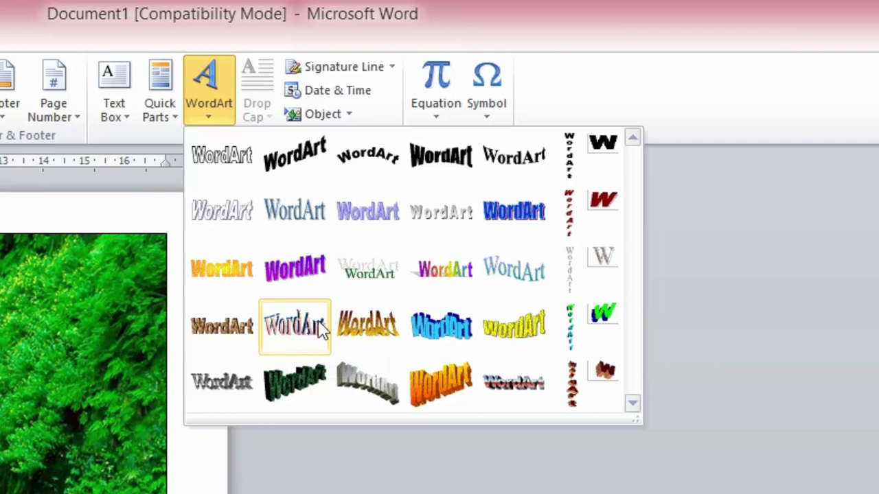
click(295, 329)
click(431, 298)
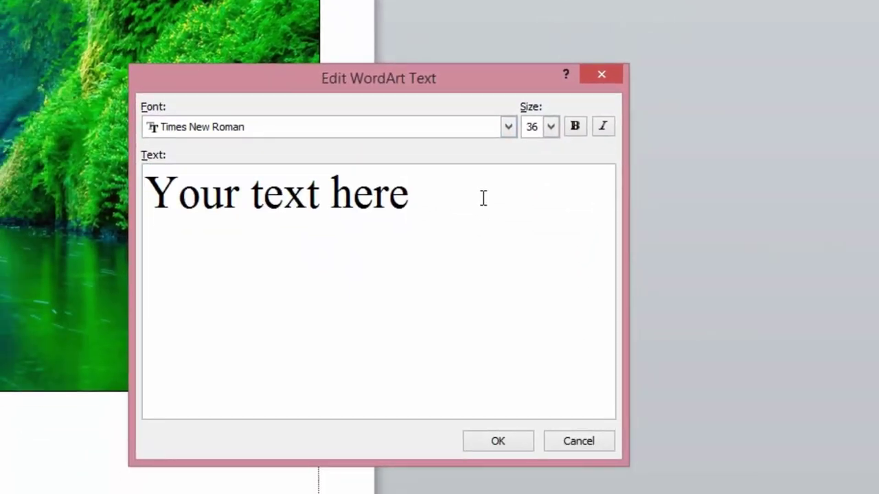
- Clear the placeholder text and set the WordArt font to Khmer OS Muol Light
key(BackSpace)
key(BackSpace)
key(BackSpace)
key(BackSpace)
key(BackSpace)
key(BackSpace)
key(BackSpace)
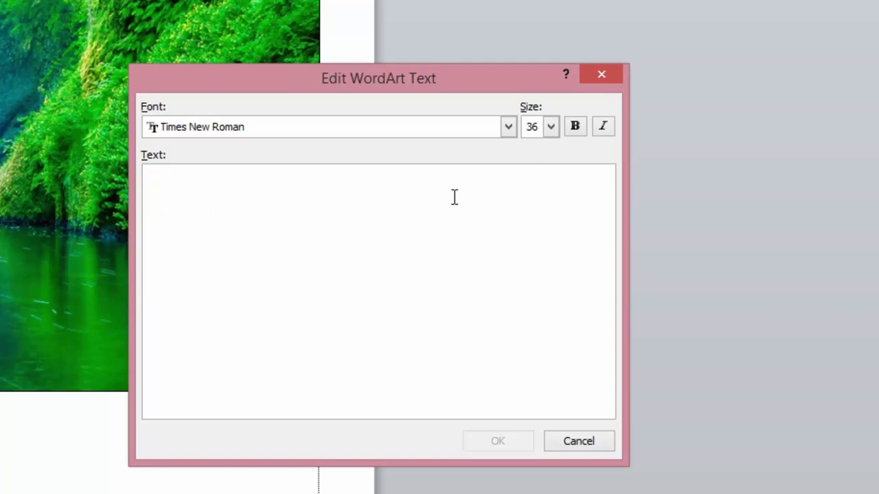
click(509, 128)
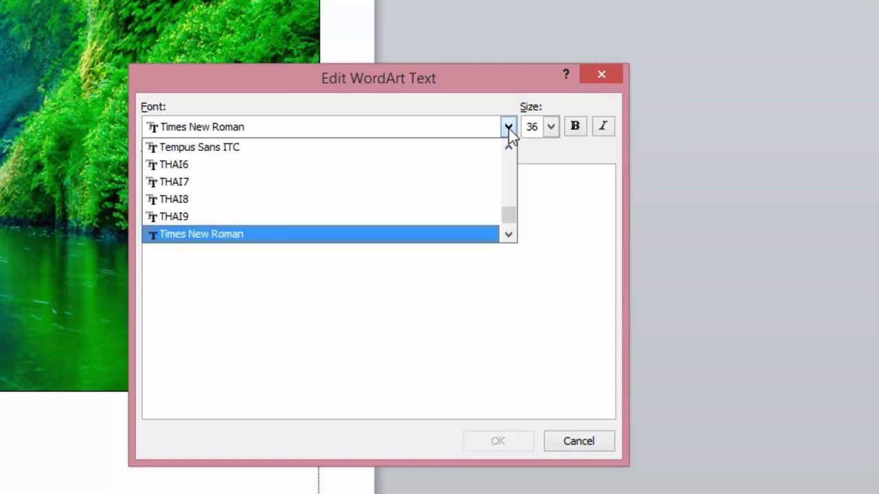
click(509, 131)
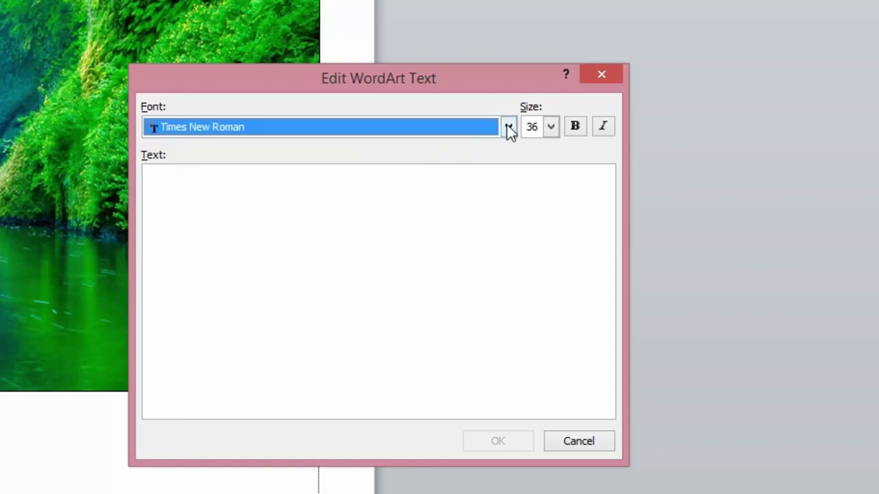
click(507, 127)
mouse_move(508, 215)
mouse_down()
mouse_move(509, 187)
mouse_move(516, 196)
mouse_up()
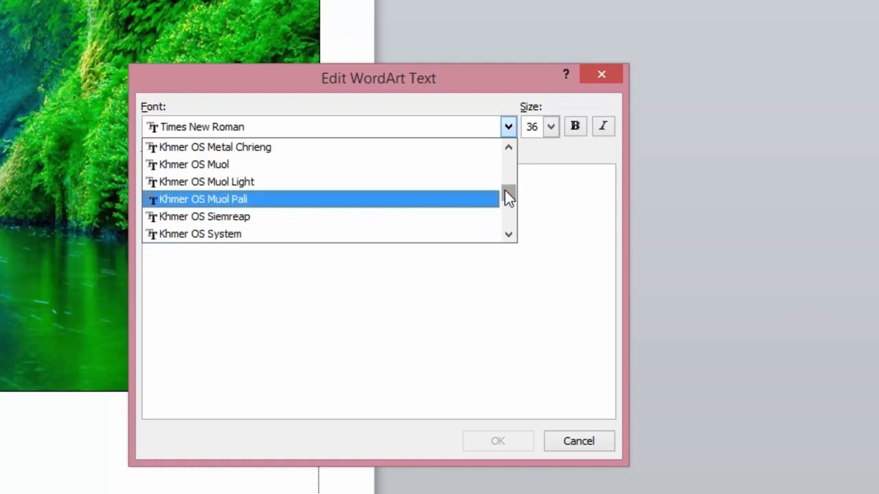
scroll(238, 150, up, 1)
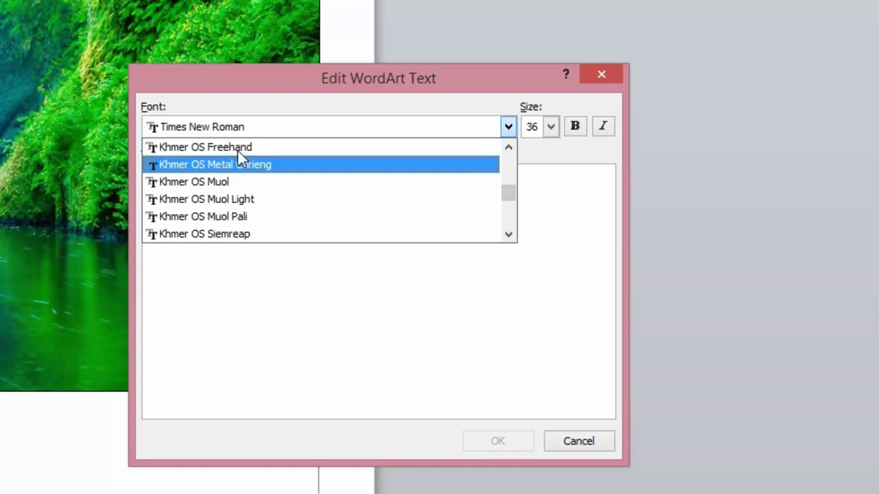
scroll(237, 153, up, 1)
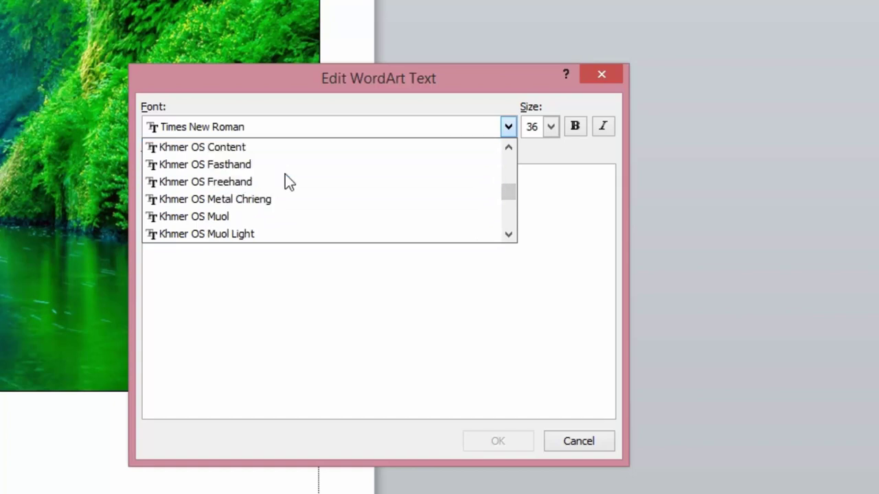
scroll(304, 201, down, 1)
scroll(278, 193, down, 1)
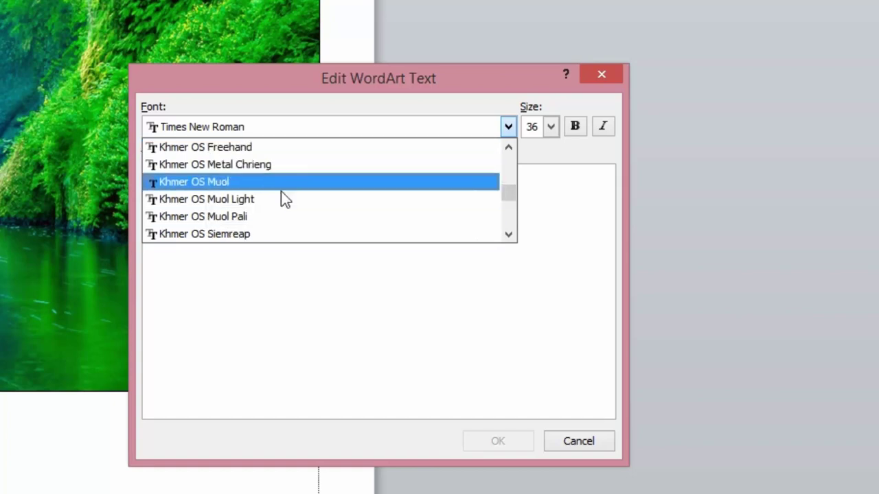
click(249, 200)
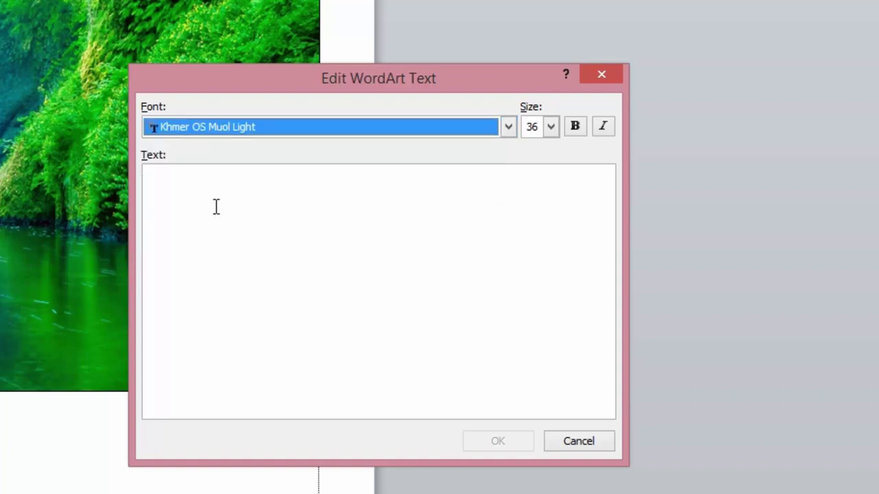
- Enter the Khmer title សាលាវិទ្យាល័យកុំពង់ធំ, correct its vowel sign, and confirm
click(174, 211)
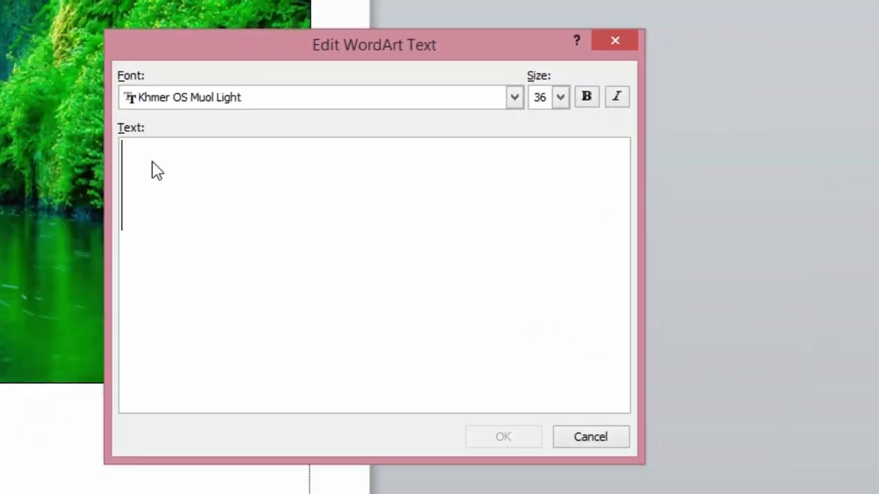
text(សាលាវ)
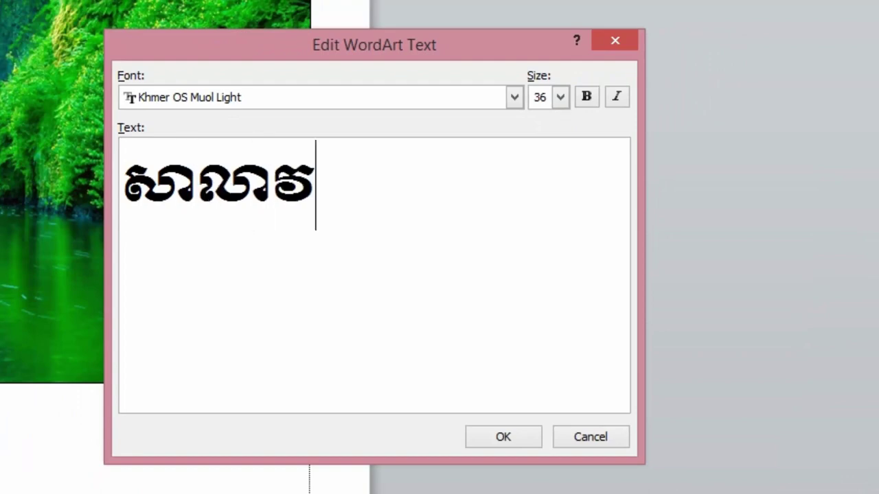
text(ិទ្យាល័យក)
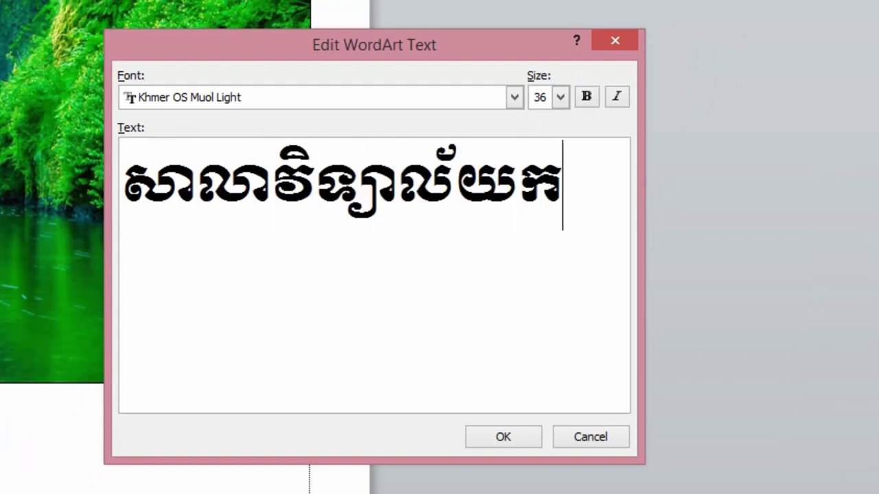
text(ុំពង់ធំ)
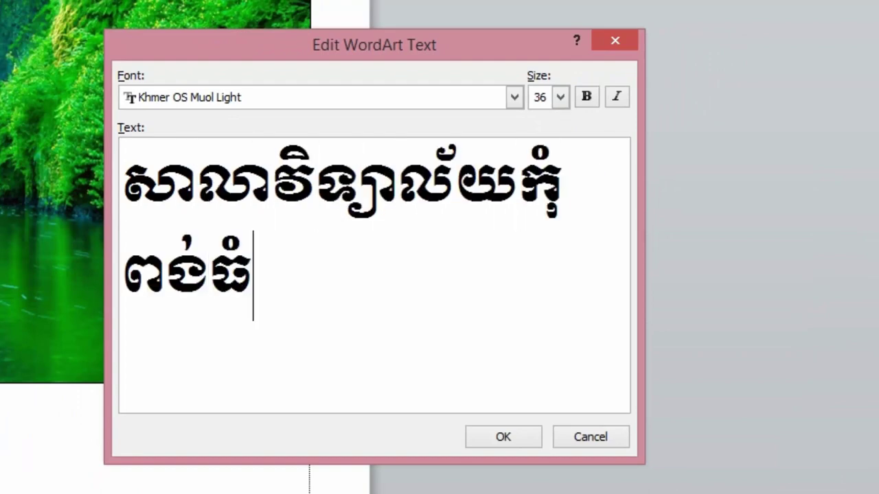
click(584, 204)
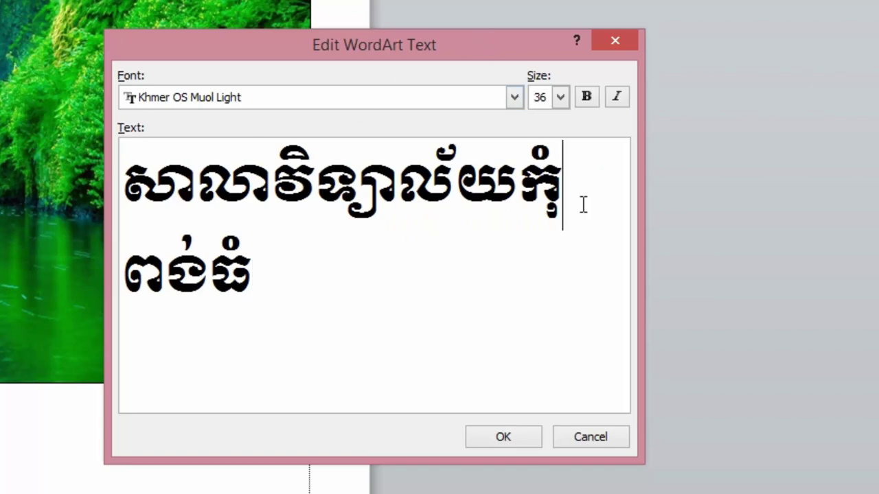
key(BackSpace)
key(BackSpace)
text(ំ)
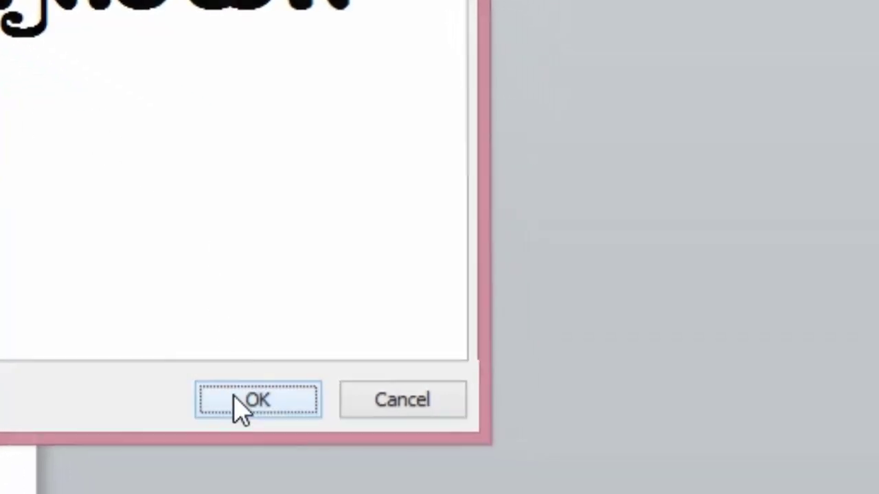
click(239, 405)
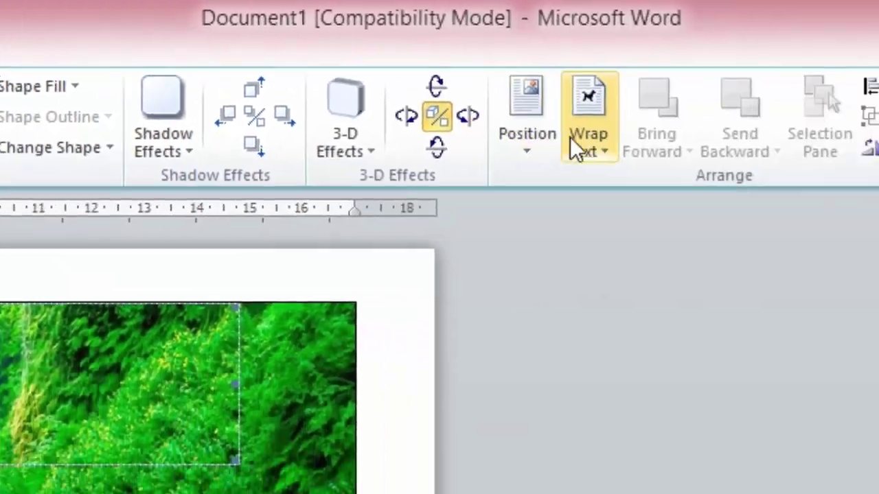
- Set the Khmer title WordArt to In Front of Text and position it over the picture's top
click(374, 127)
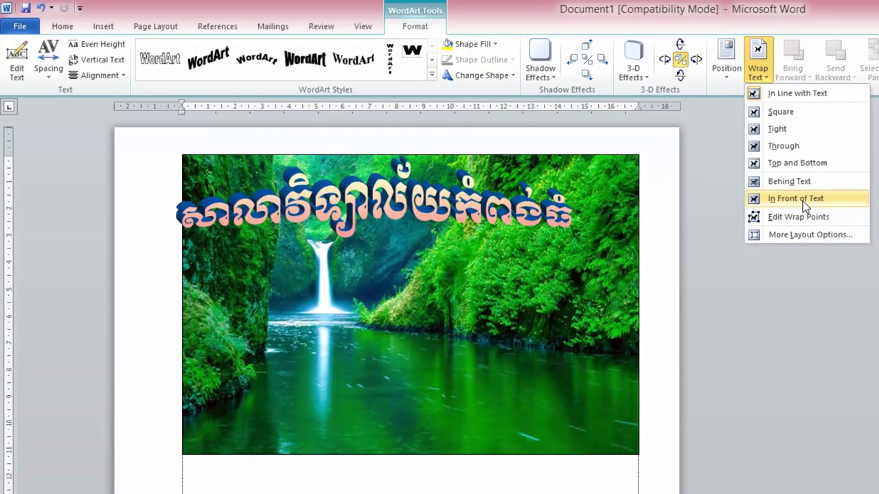
click(803, 201)
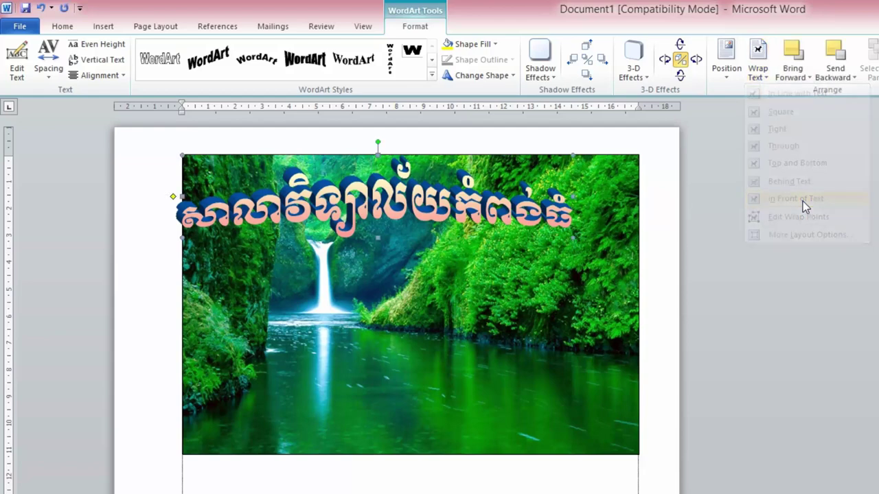
drag(525, 202, 581, 201)
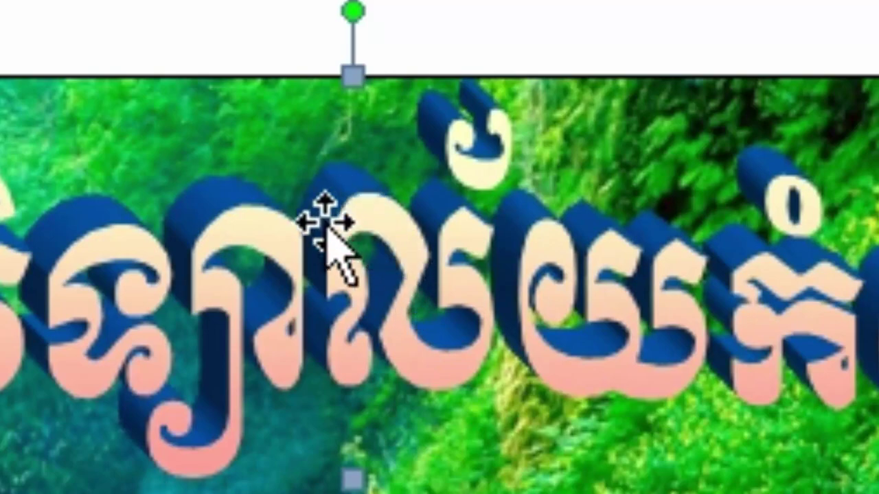
drag(354, 212, 303, 212)
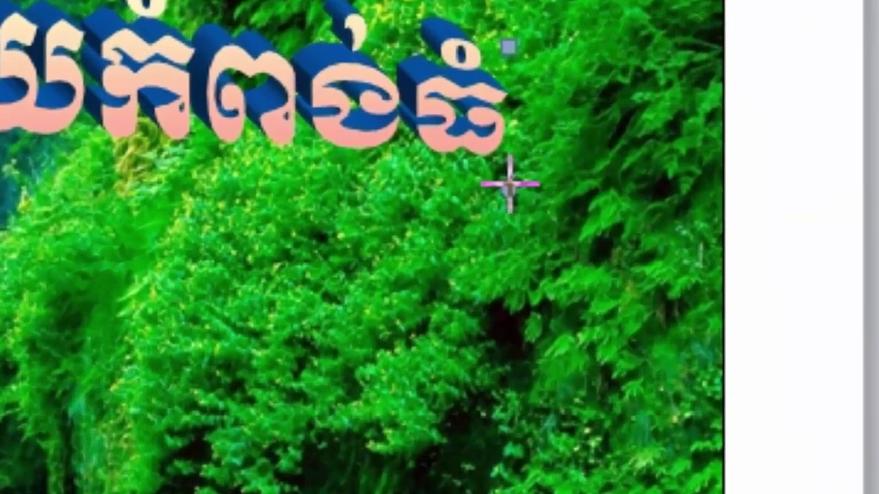
mouse_move(601, 230)
mouse_down()
mouse_move(613, 252)
mouse_move(721, 243)
mouse_up()
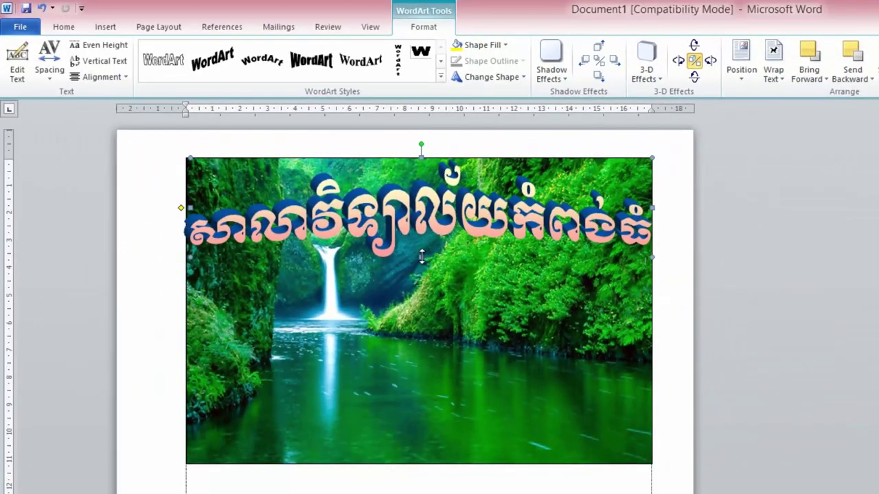
mouse_move(422, 235)
mouse_down()
mouse_move(417, 230)
mouse_move(421, 273)
mouse_up()
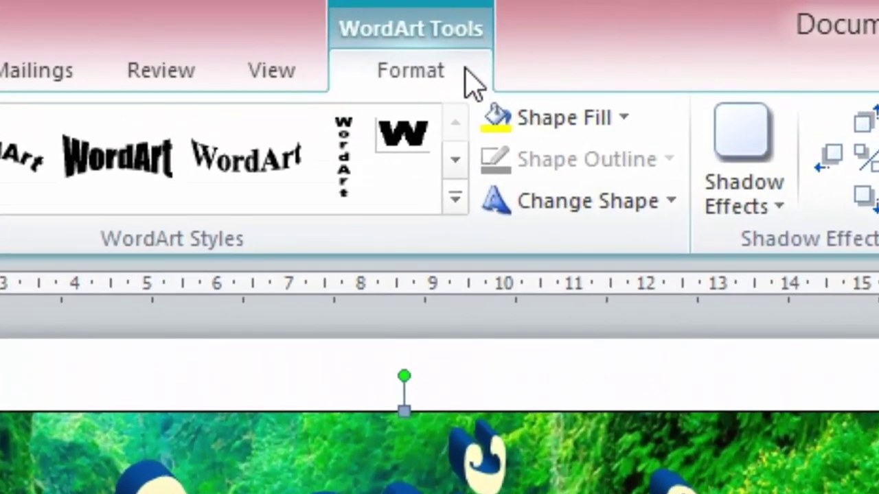
- Fill the WordArt title's letters with the 1116943_intex-wallpaper picture
click(591, 130)
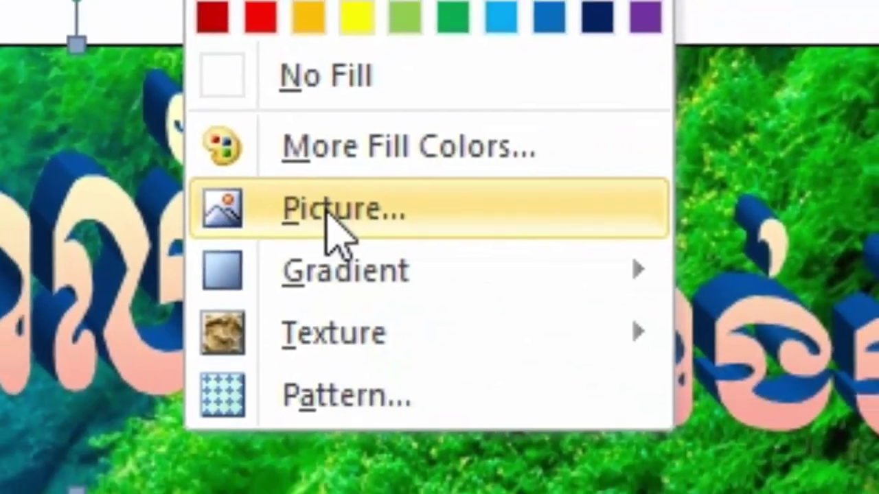
click(402, 246)
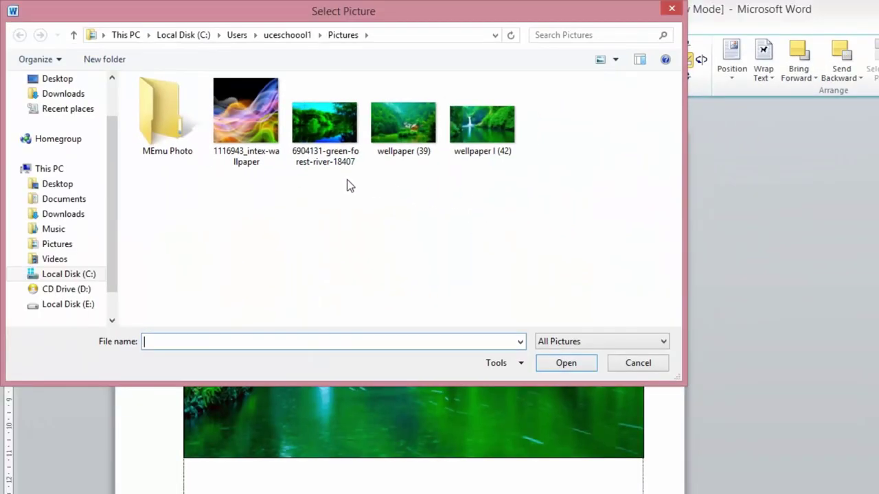
double_click(253, 118)
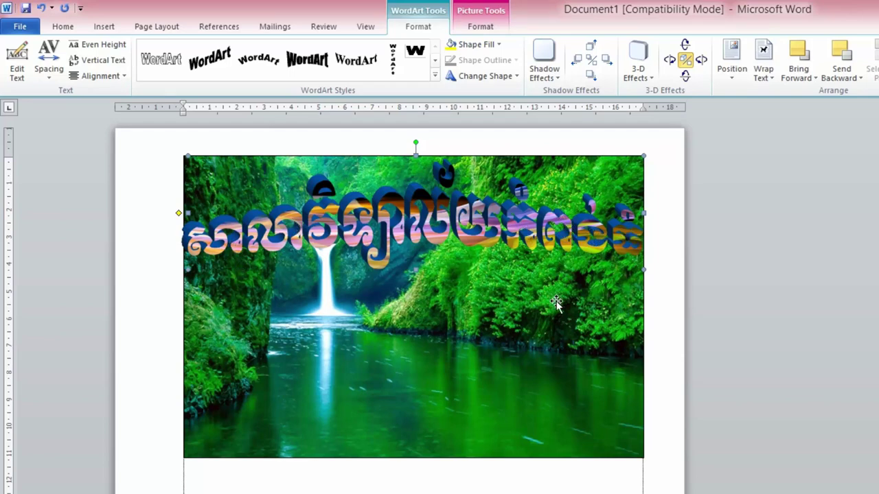
- Insert an orange 3D-style WordArt, clear its sample text, and choose Khmer OS Muol Light
click(412, 479)
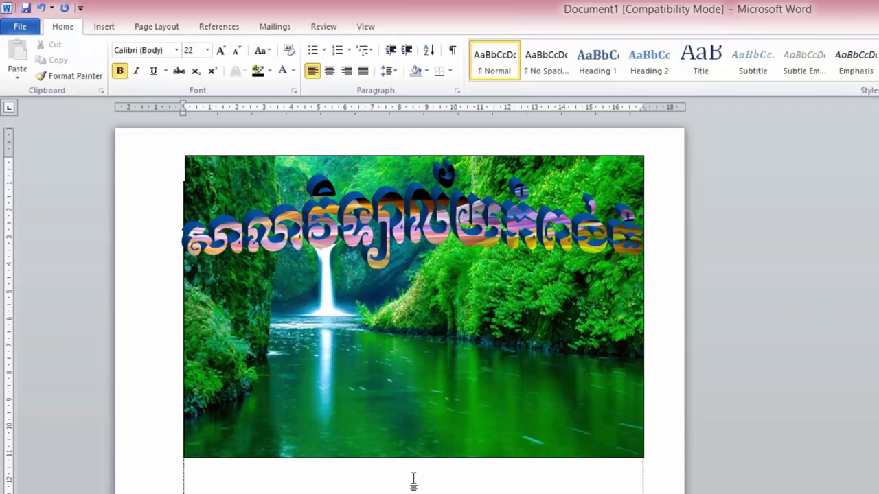
click(113, 26)
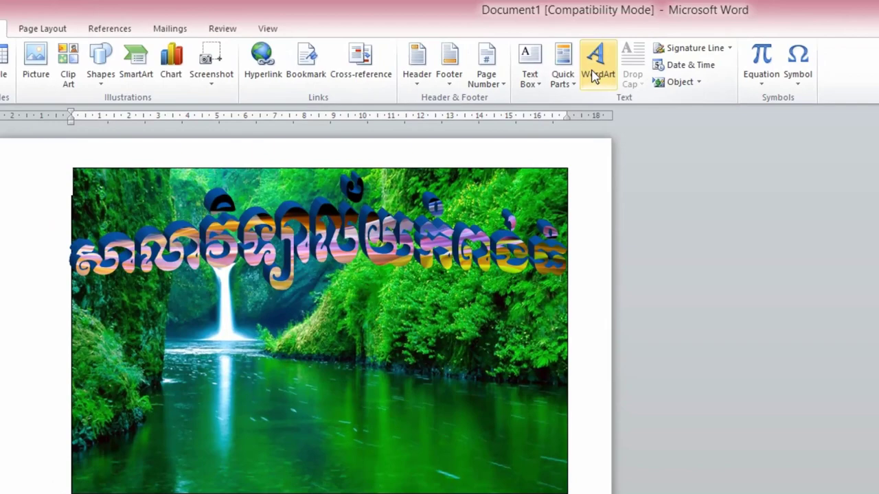
click(671, 61)
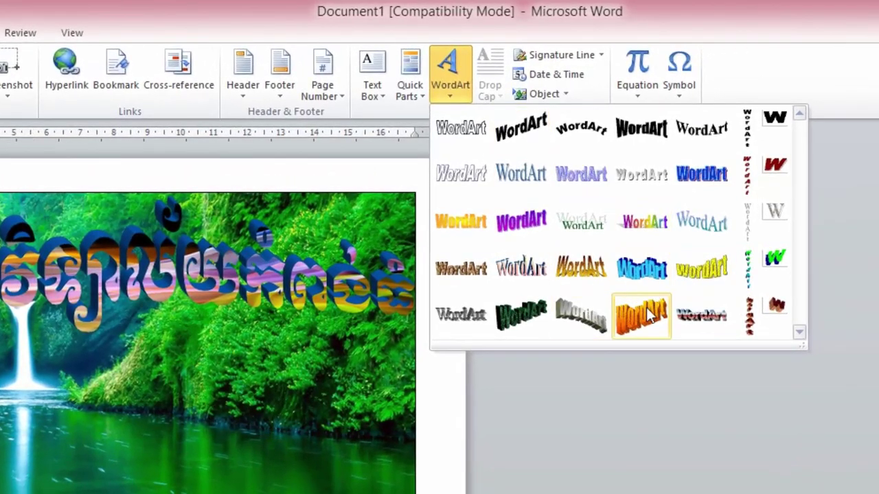
click(696, 278)
click(602, 359)
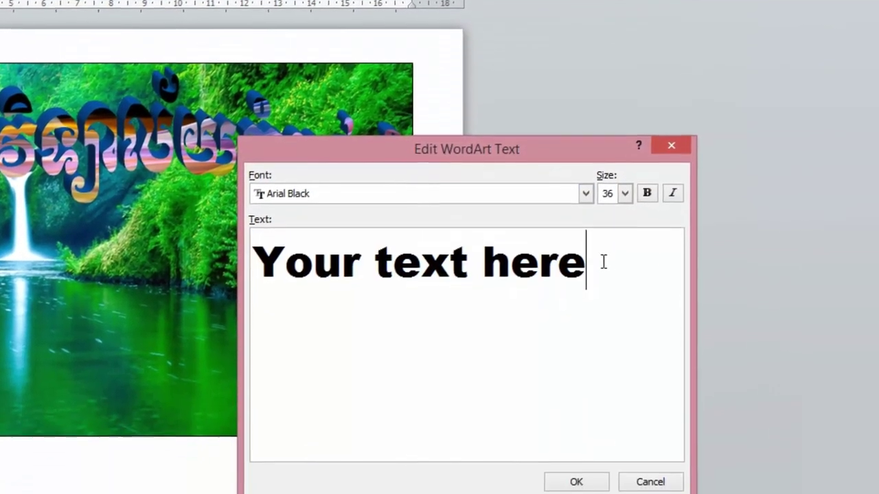
key(BackSpace)
key(BackSpace)
key(BackSpace)
key(BackSpace)
key(BackSpace)
key(BackSpace)
key(BackSpace)
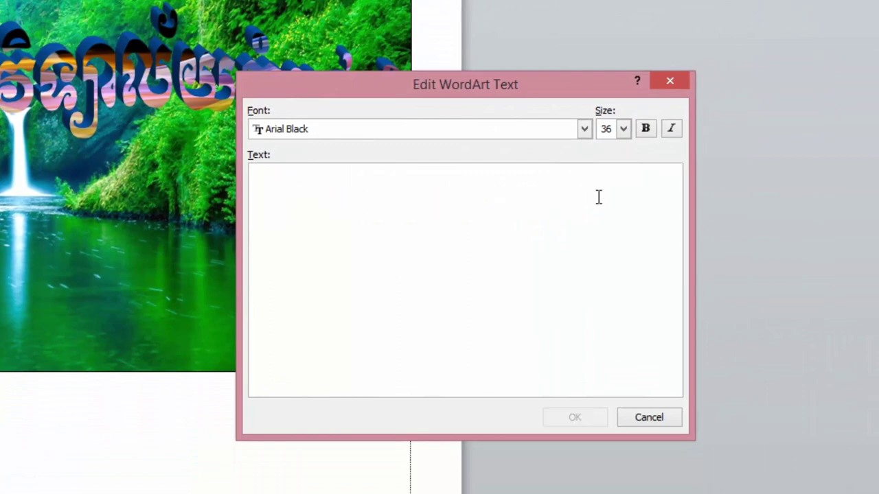
click(584, 129)
mouse_move(583, 168)
mouse_down()
mouse_move(587, 178)
mouse_move(531, 190)
mouse_up()
scroll(529, 196, down, 2)
scroll(526, 196, down, 2)
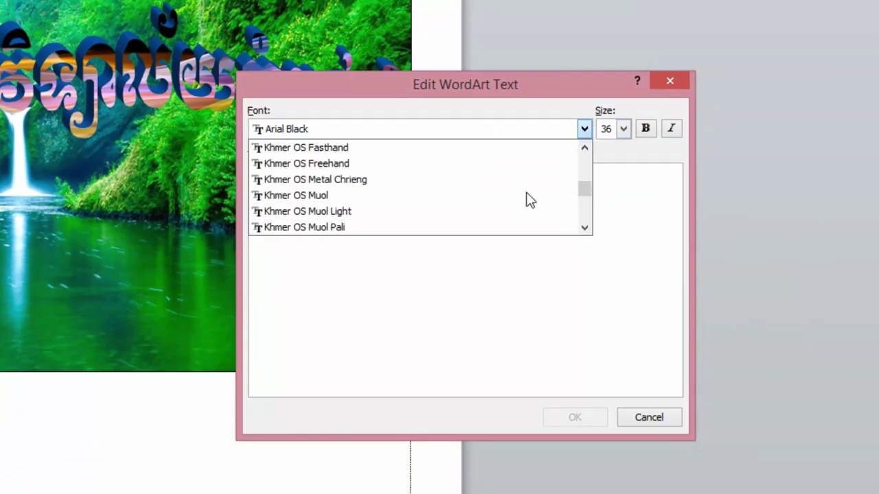
click(473, 217)
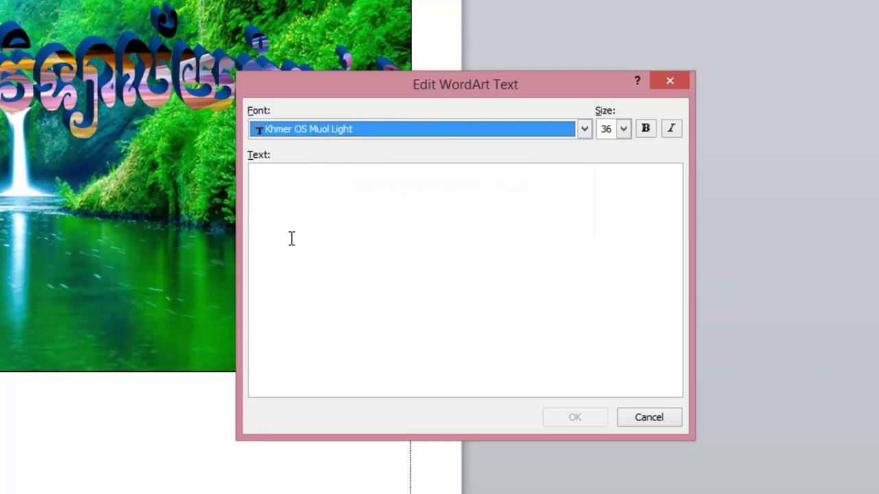
- Enter the WordArt text ថ្នាក់ទី12 "M", fixing typos, and confirm
click(292, 211)
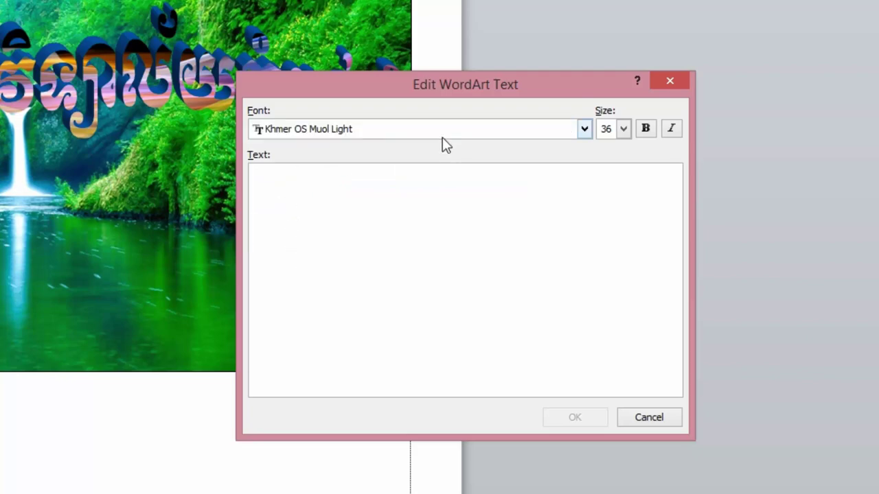
text(ថ្នា)
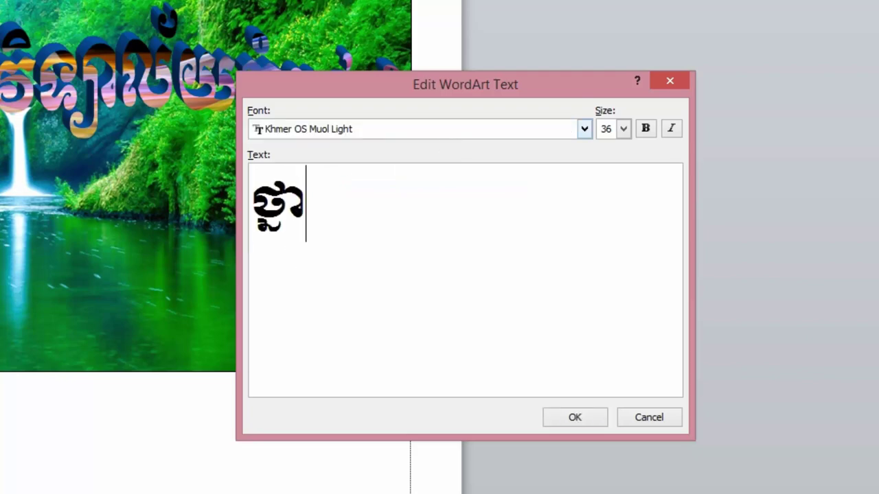
text(ក់ទី)
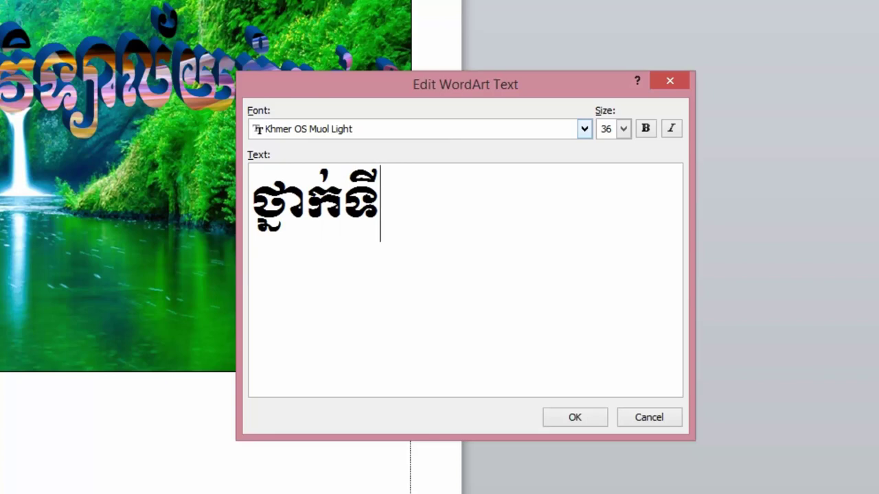
text(12)
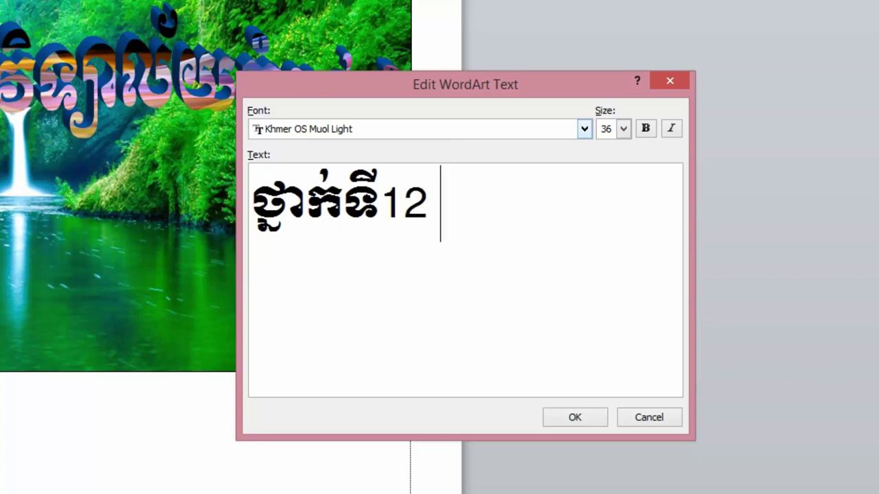
text( "B)
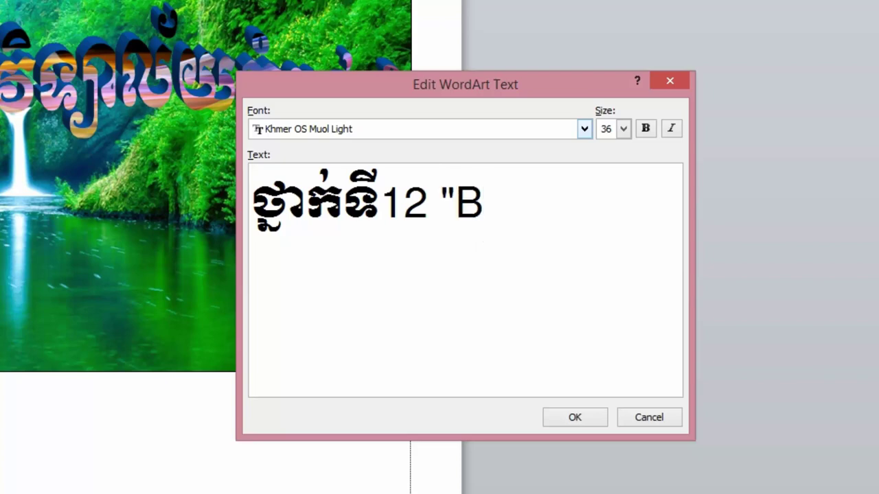
text(")
key(BackSpace)
key(BackSpace)
text(M:)
key(BackSpace)
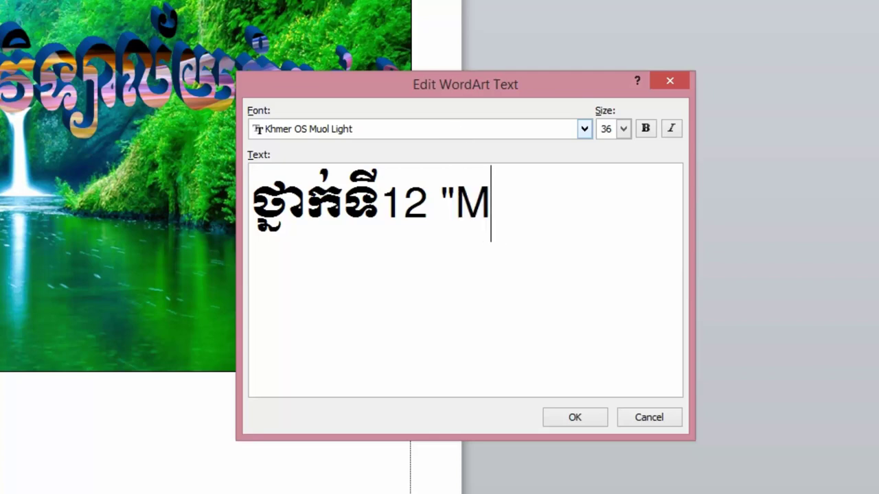
text(")
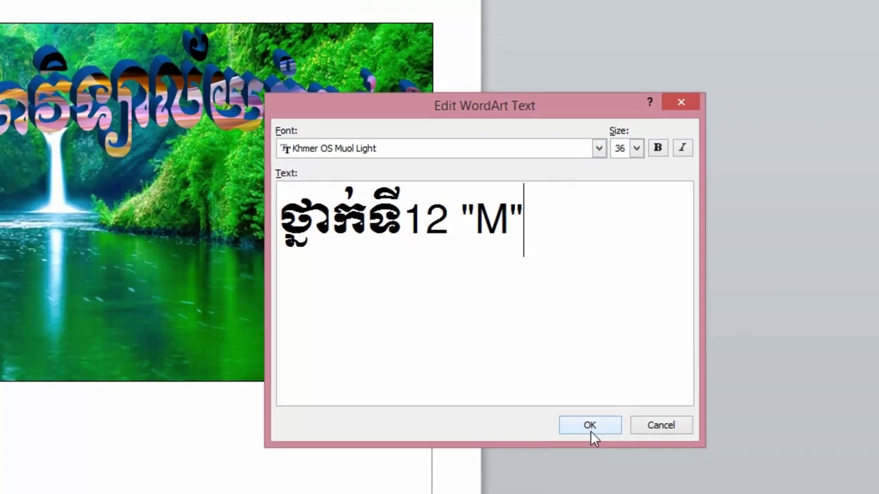
click(583, 419)
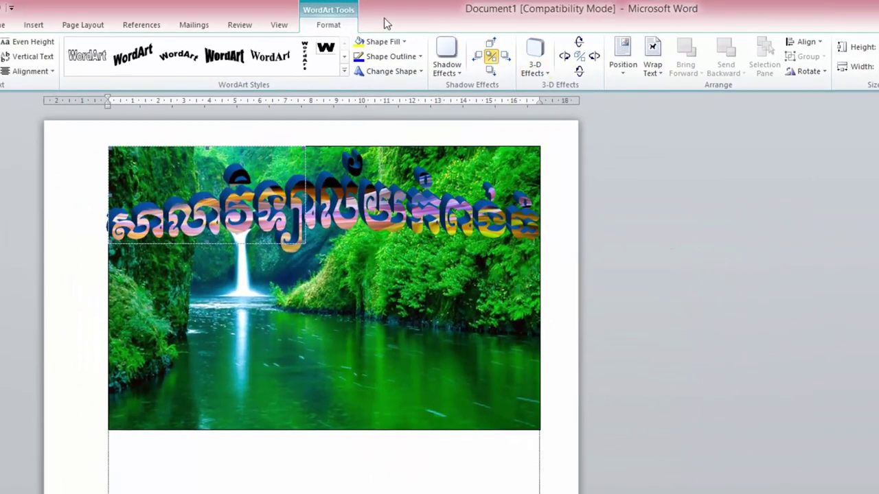
- Float the class 12 "M" WordArt in front, place it below the title, and stretch it across the picture
click(657, 62)
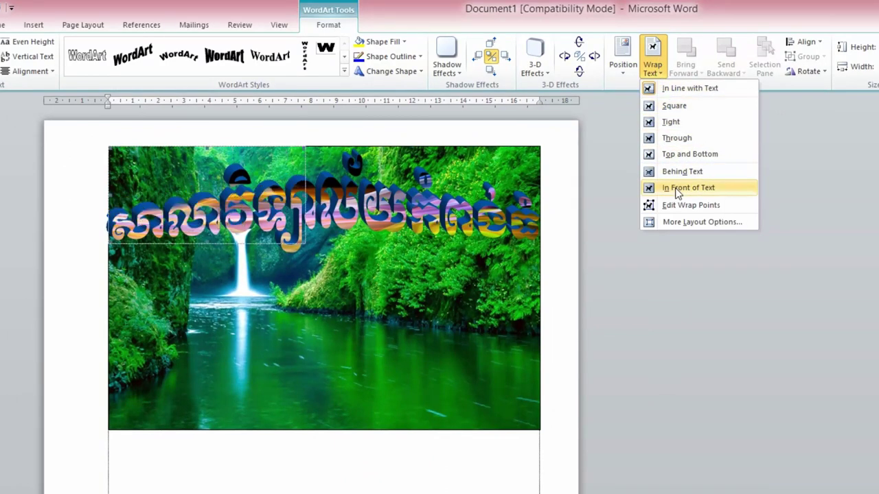
click(677, 188)
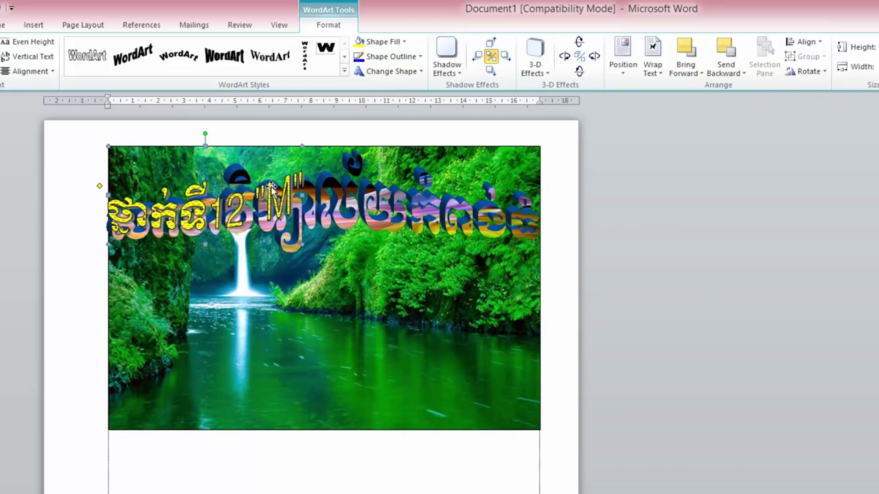
drag(272, 186, 277, 308)
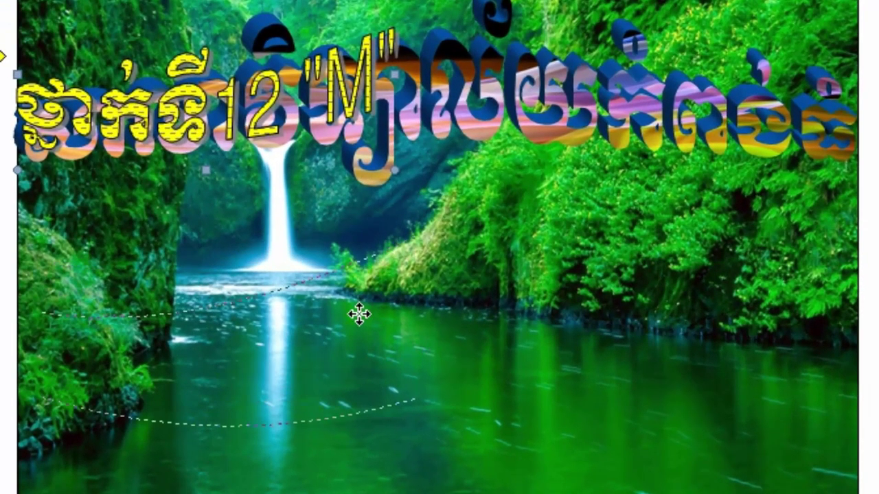
drag(344, 288, 343, 285)
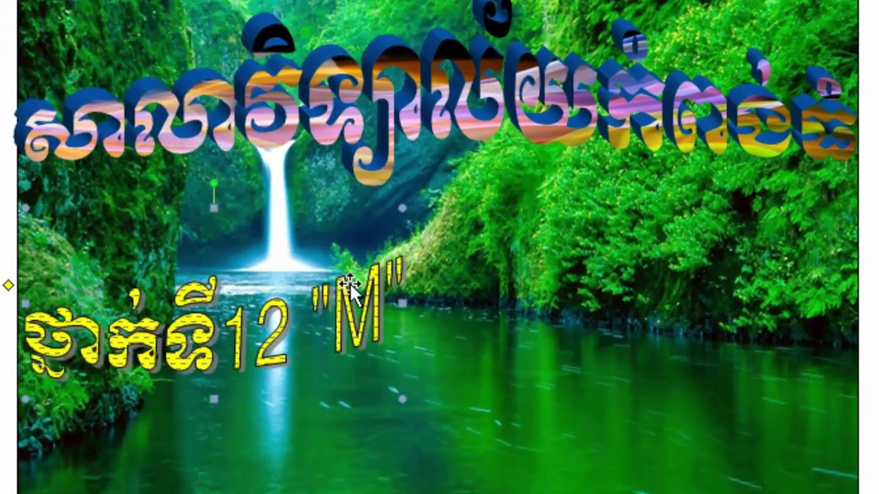
click(309, 333)
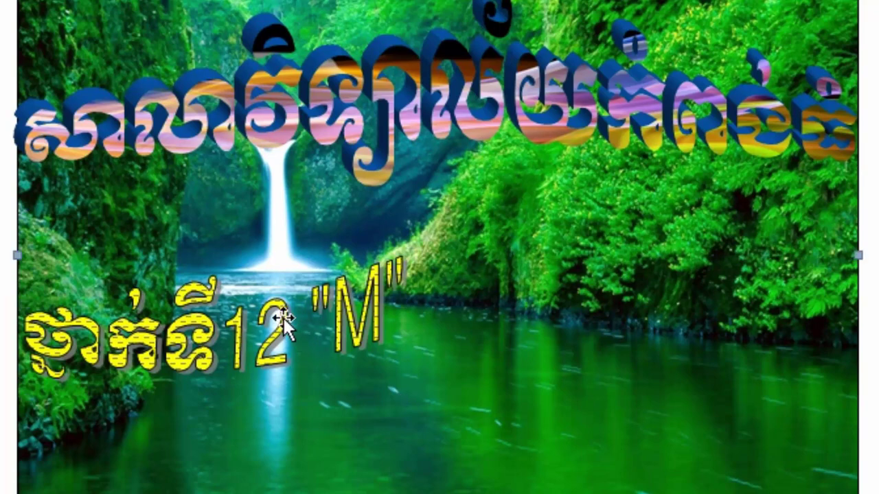
drag(282, 316, 336, 306)
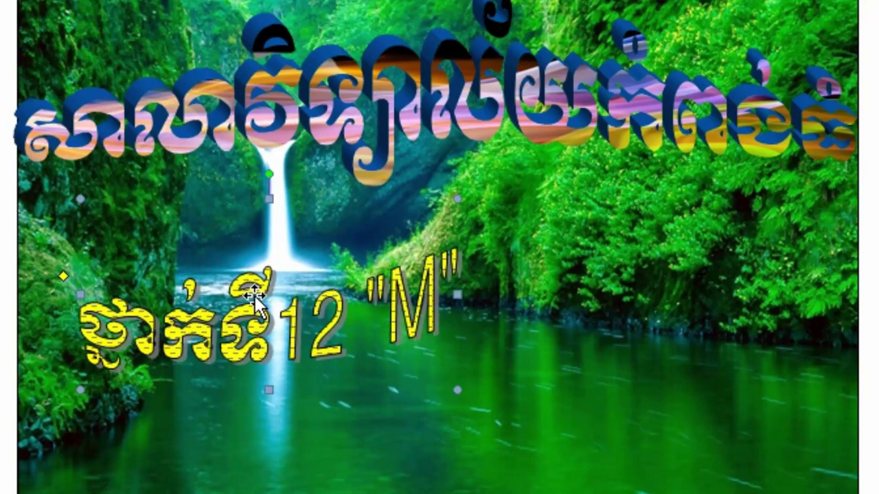
drag(265, 331, 209, 261)
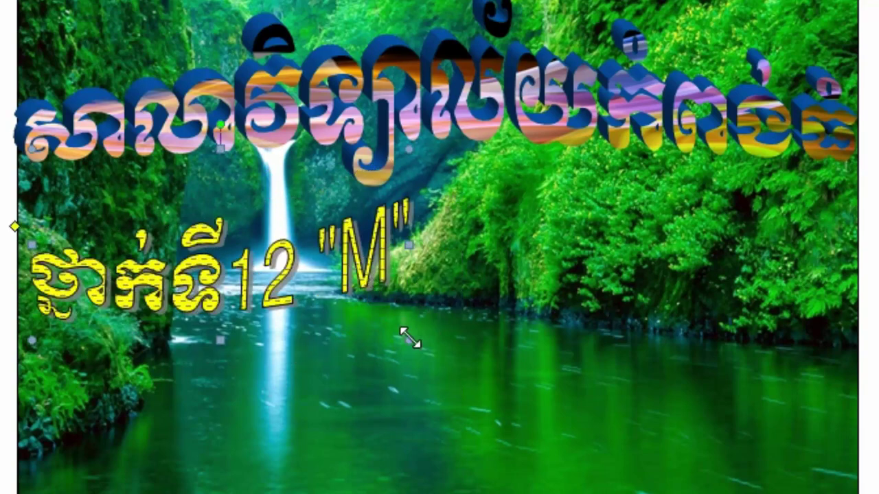
drag(413, 335, 853, 368)
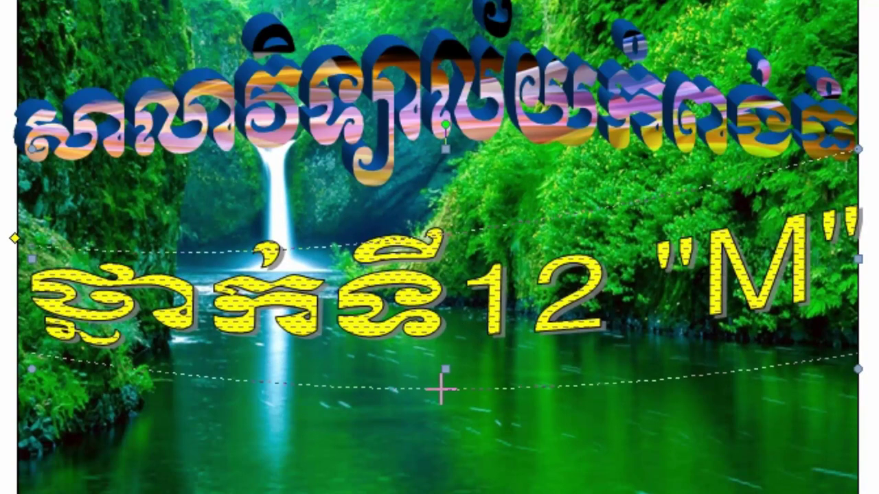
drag(442, 371, 444, 392)
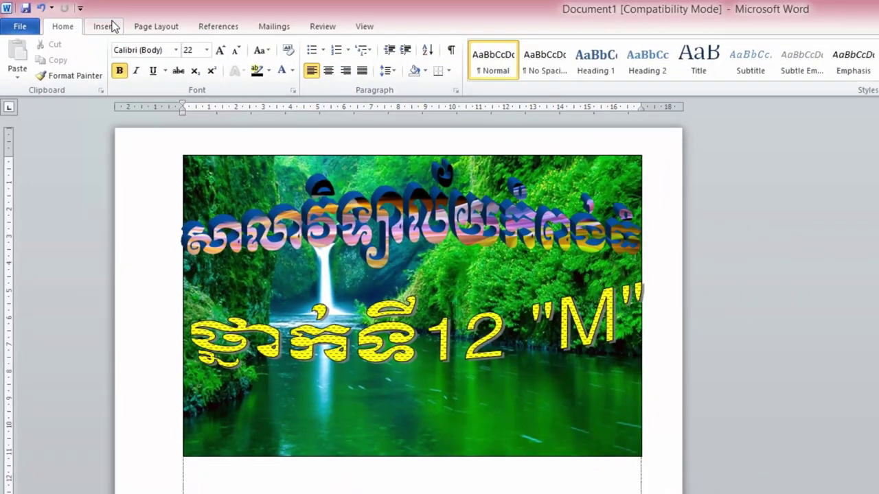
- Insert a WordArt reading សៀវភៅ ភាសាខ្មែរ in Khmer OS Muol Light, replacing the placeholder text
click(104, 27)
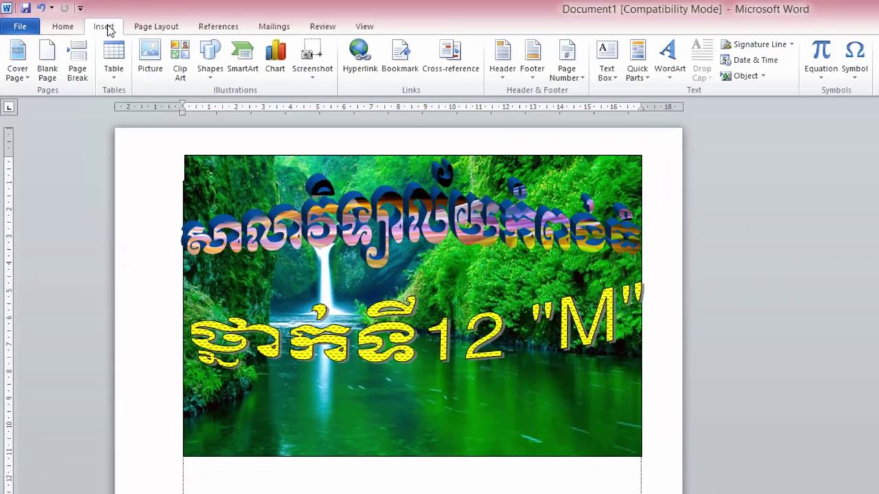
click(669, 53)
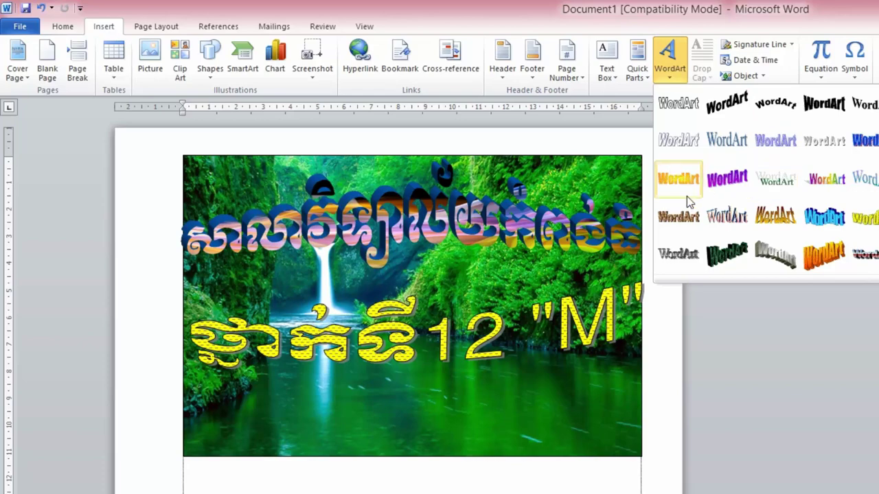
click(720, 218)
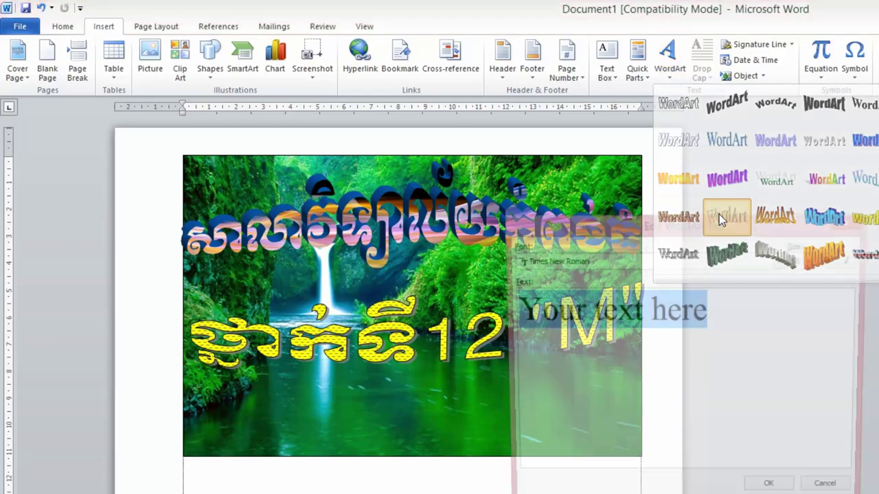
drag(784, 317, 511, 329)
key(Delete)
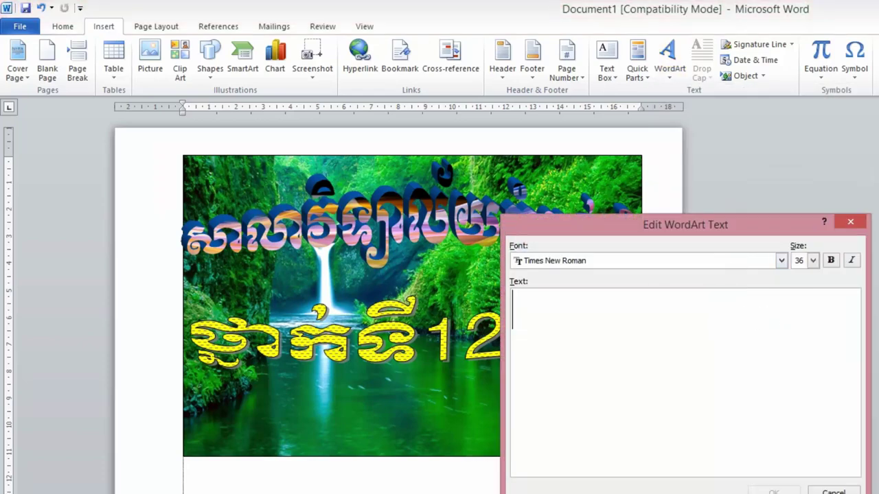
click(781, 260)
drag(784, 328, 758, 314)
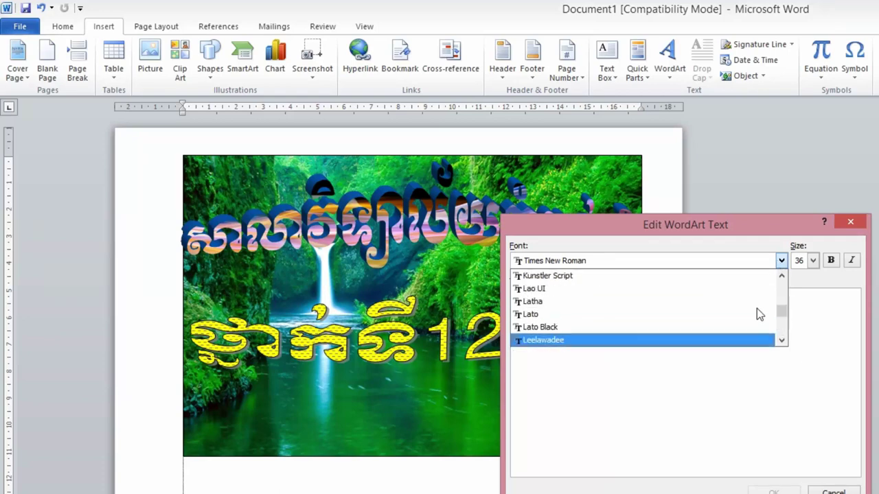
click(741, 289)
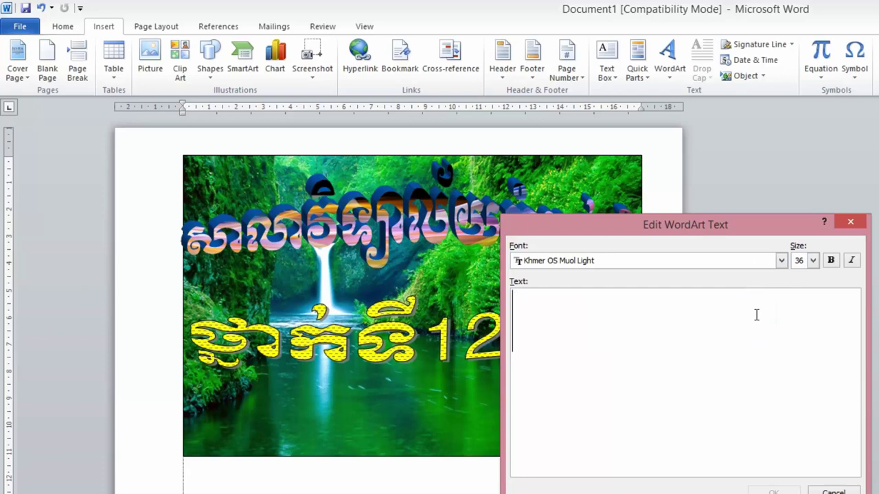
text(ស)
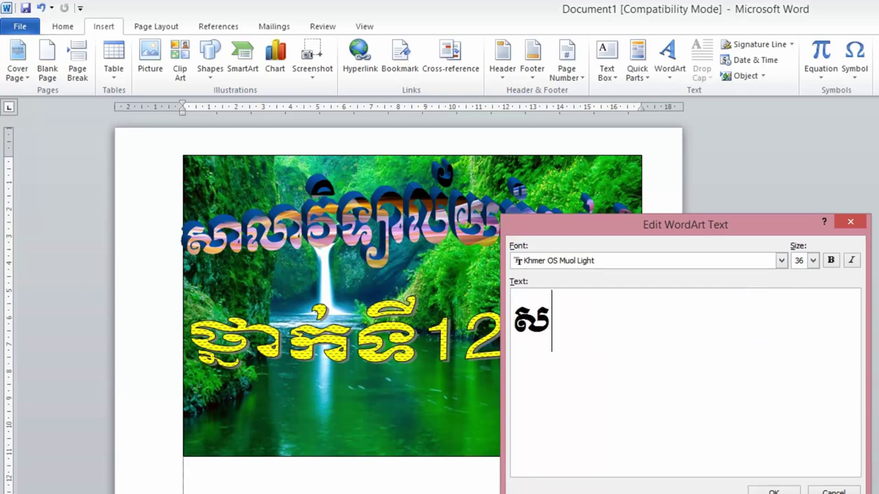
text(ៀវ)
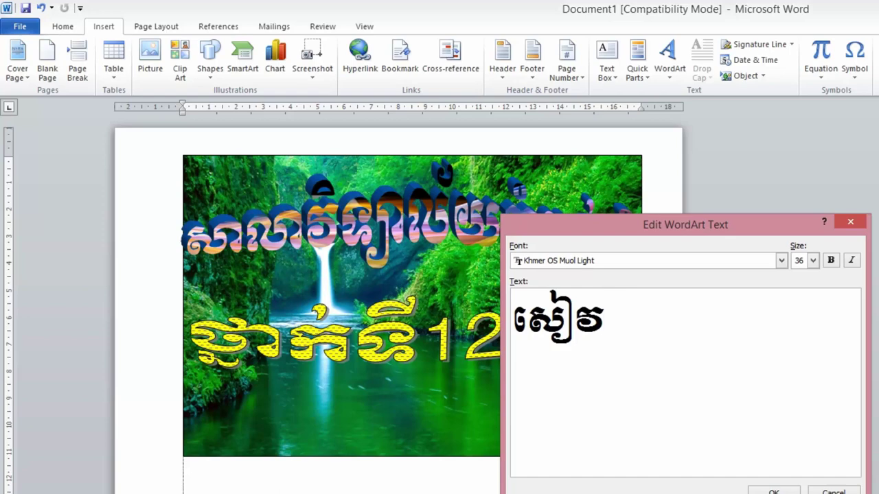
text(ភៅ ភ)
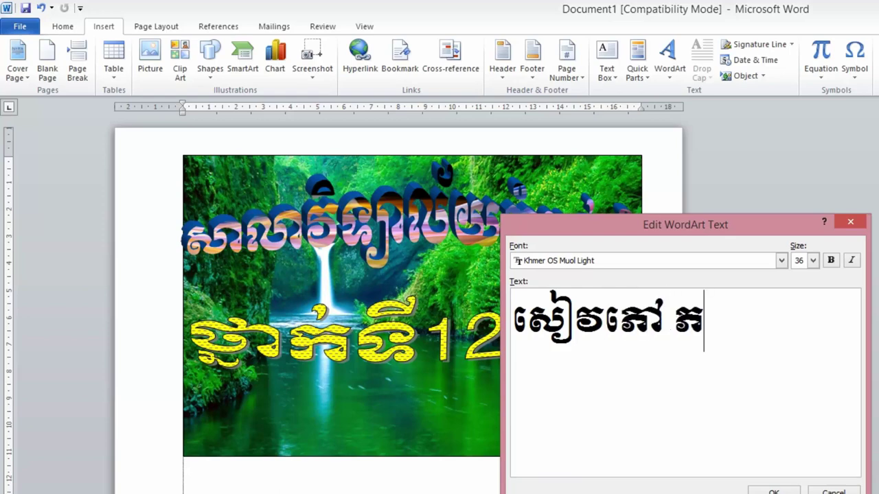
text(ាសាខ្)
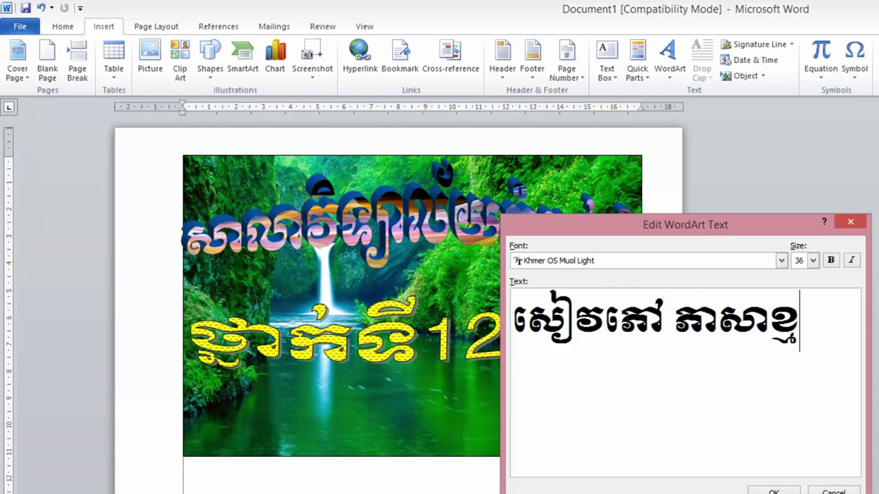
text(មែរ)
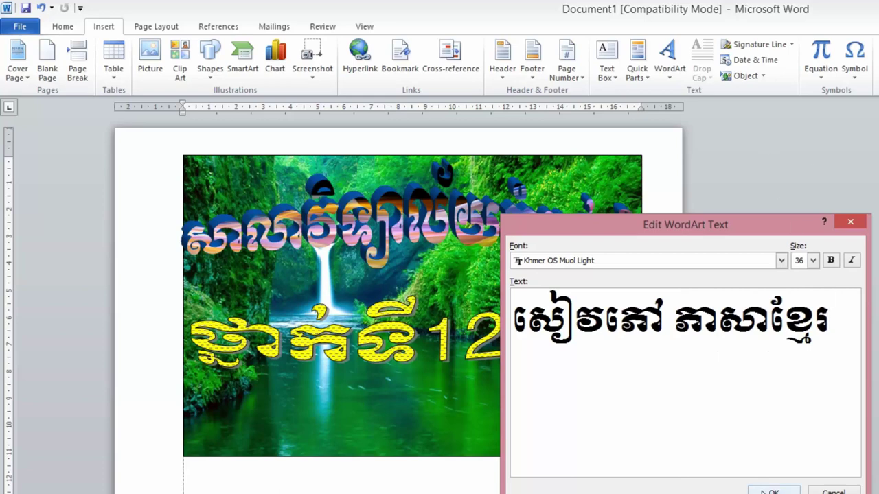
click(762, 492)
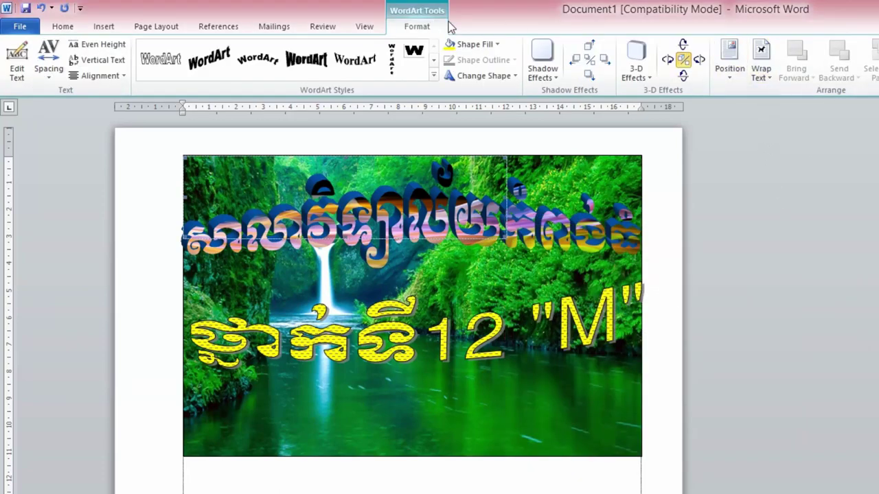
- Float the subject WordArt in front of text, move it onto the picture, and widen it
click(761, 68)
click(834, 199)
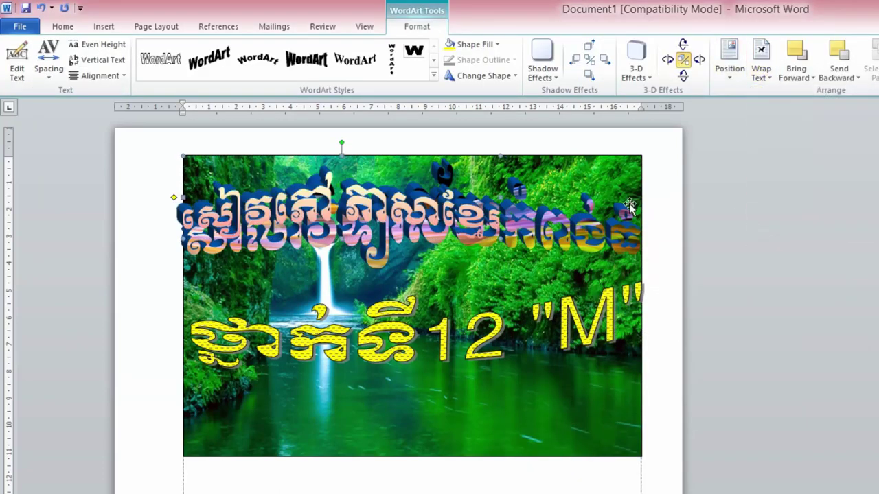
mouse_move(424, 204)
mouse_down()
mouse_move(484, 411)
mouse_move(504, 408)
mouse_up()
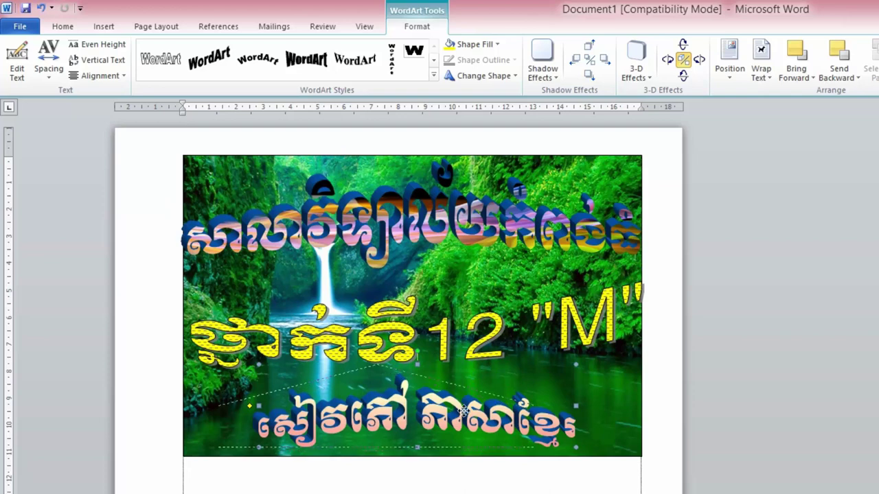
drag(456, 411, 458, 410)
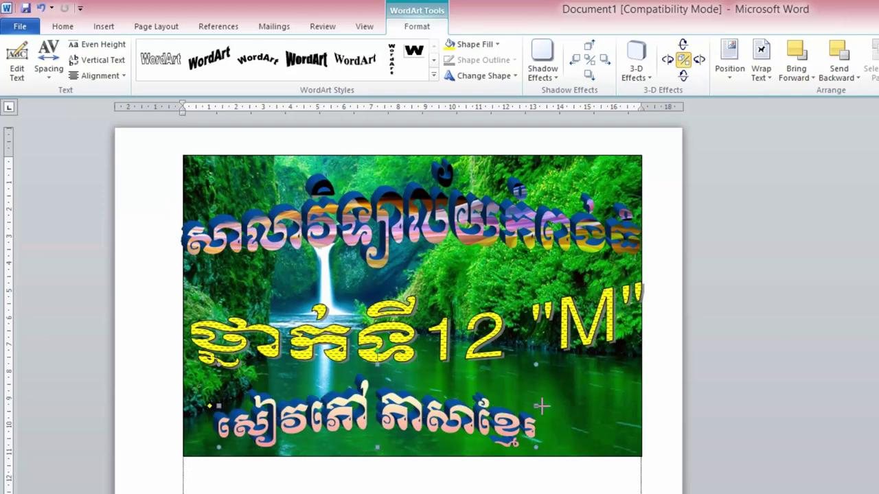
drag(541, 406, 608, 406)
- Stretch the waterfall picture taller by dragging its bottom edge down
click(560, 383)
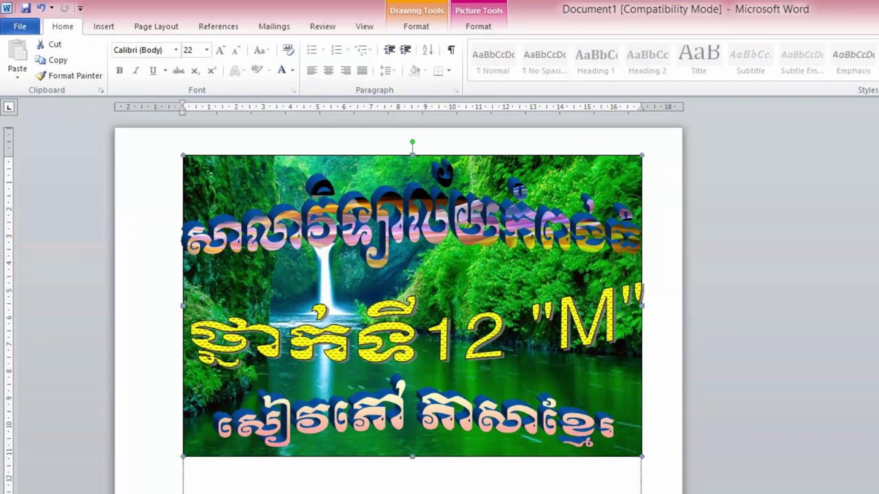
drag(414, 456, 414, 493)
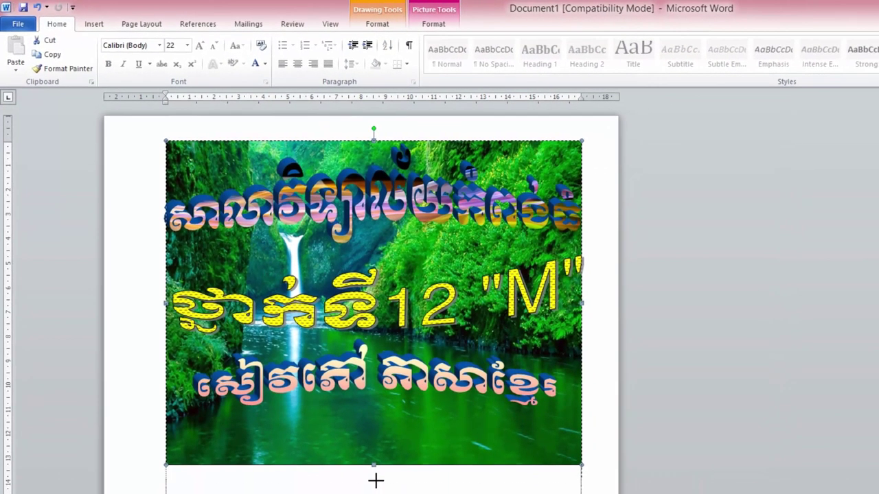
drag(375, 481, 376, 493)
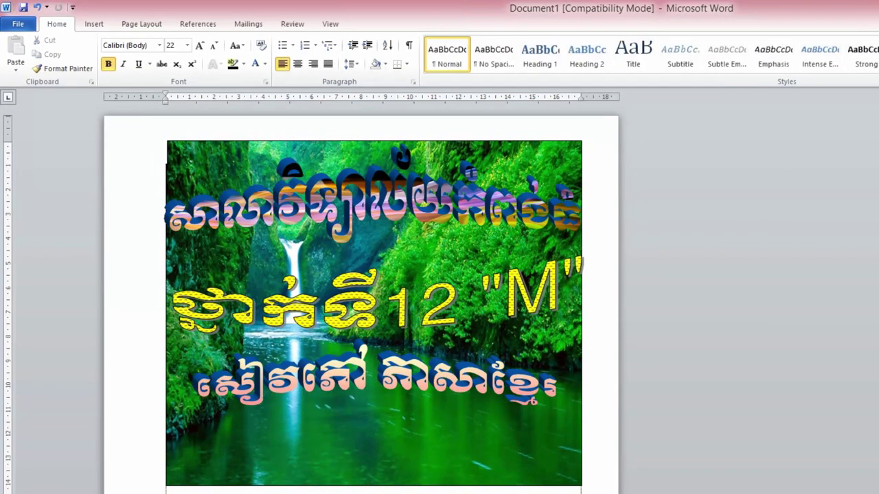
- Start a new WordArt in the first style and clear its placeholder text
click(94, 23)
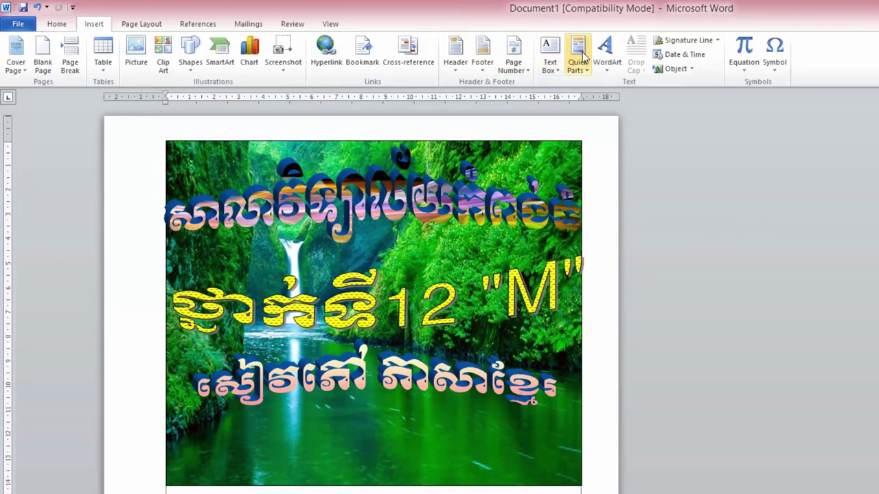
click(606, 51)
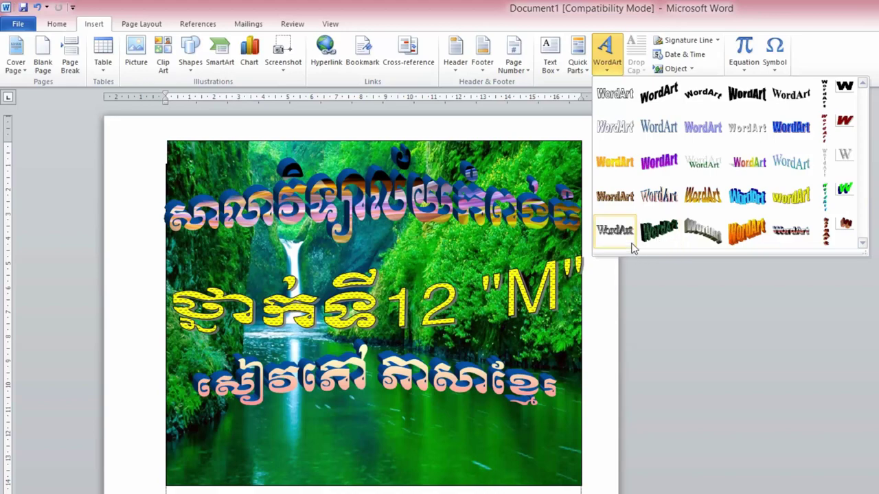
click(618, 99)
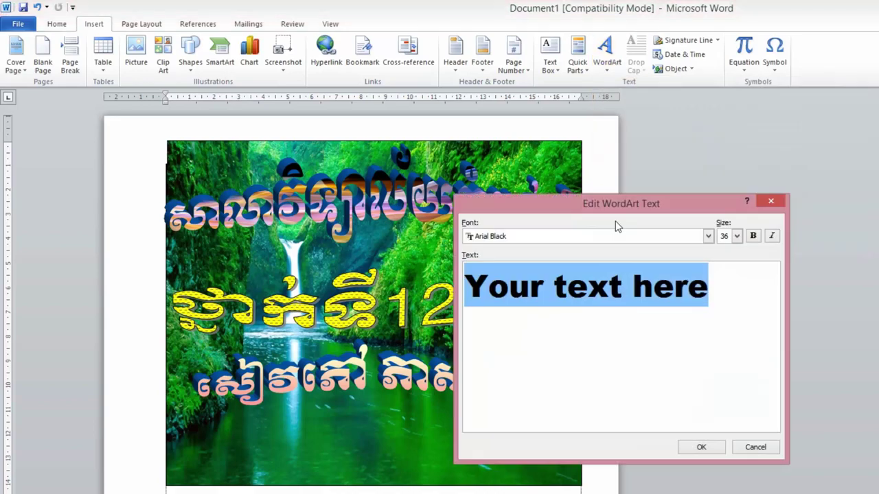
key(Delete)
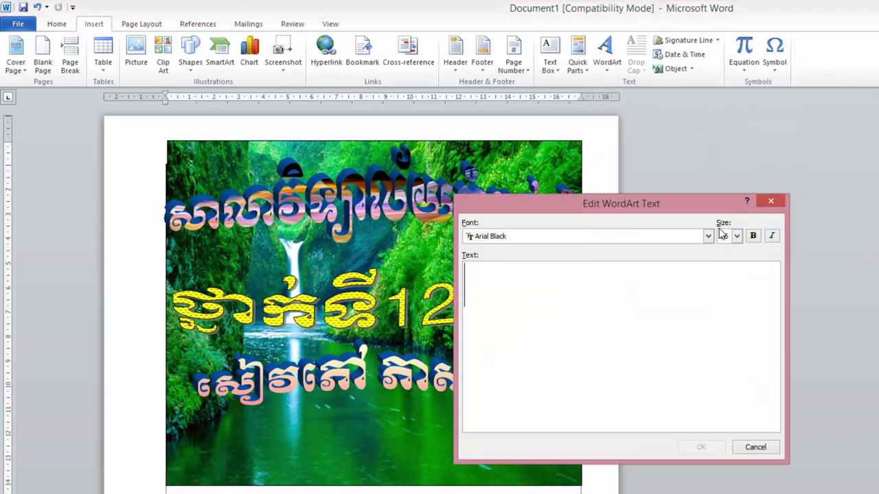
- Set Khmer OS Muol Light and type ឈ្មោះ followed by the student's name, fixing a typo
click(708, 236)
drag(711, 271, 695, 292)
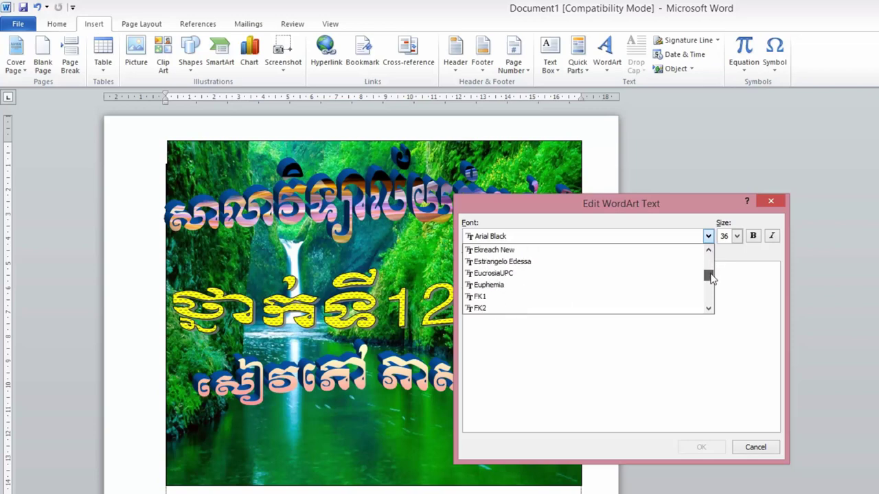
scroll(693, 292, up, 5)
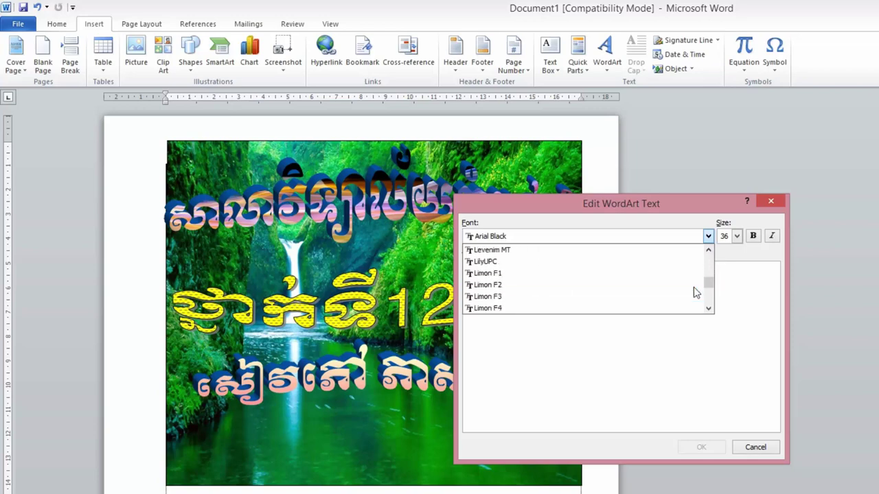
scroll(637, 293, up, 5)
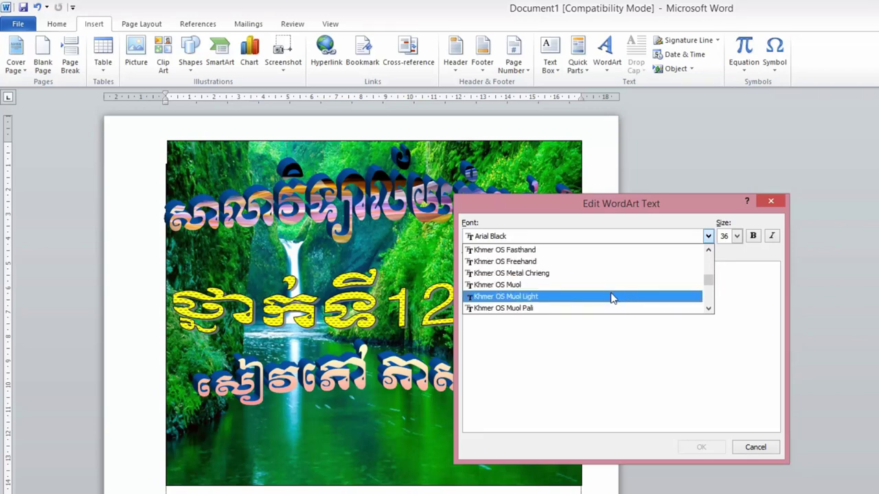
click(613, 296)
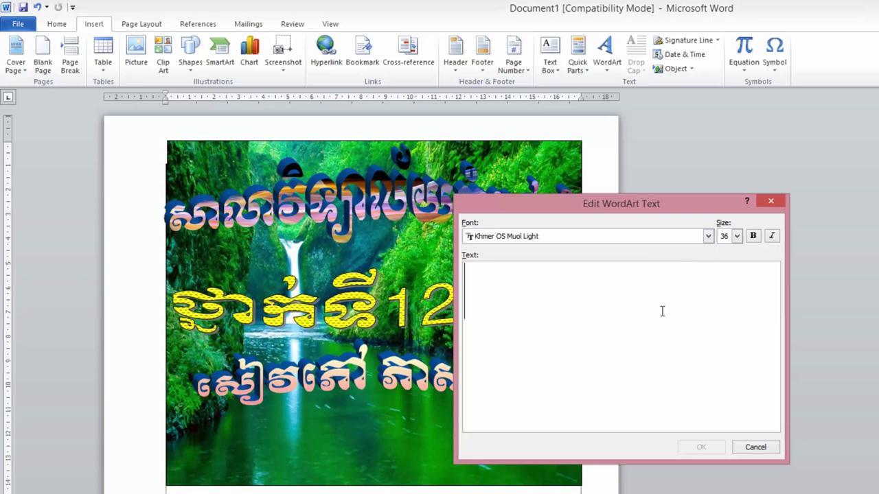
text(ឈ្មោះ វ)
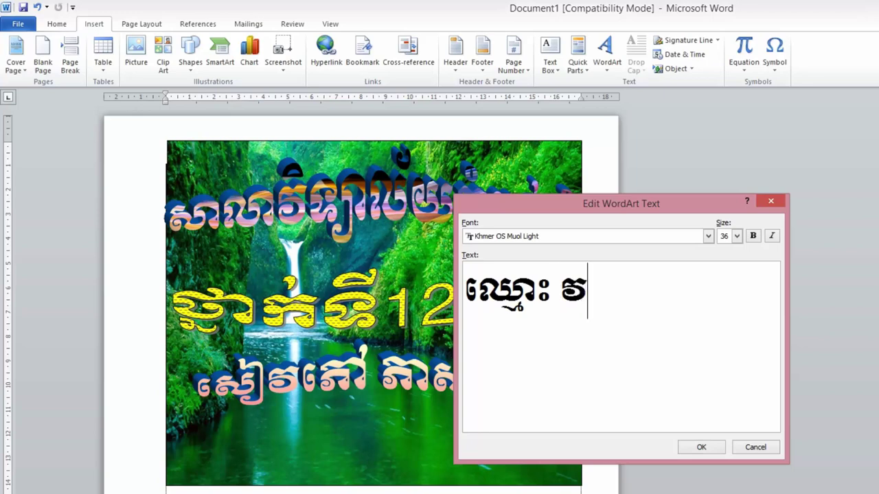
text(៉ាន់ វិចិ)
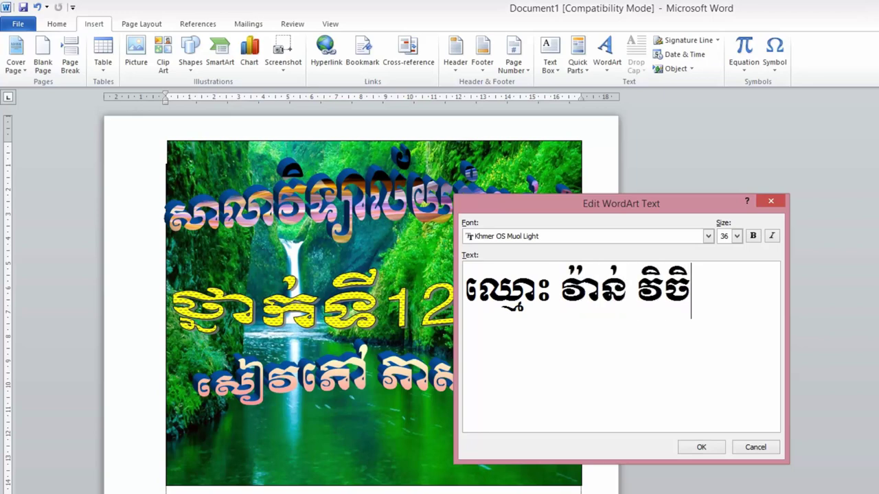
text(តរ)
key(BackSpace)
- Finish the name WordArt, float it in front of text along the picture's bottom, stretched right
text(្រ)
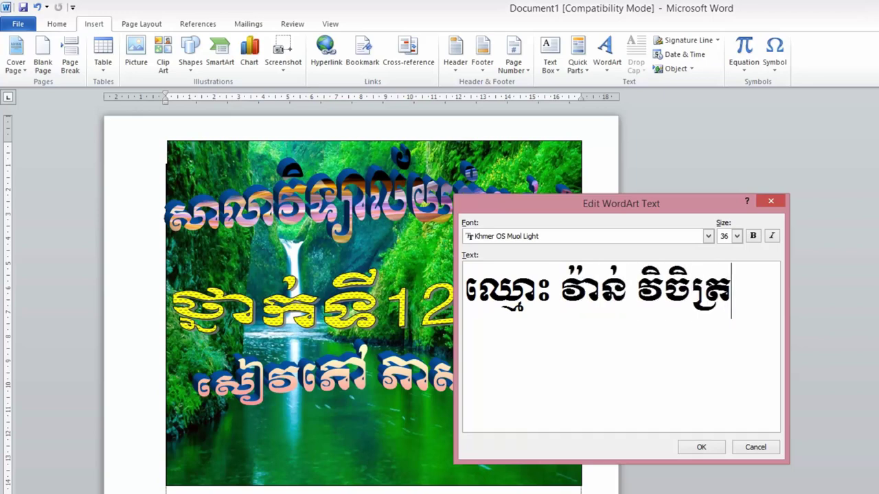
click(701, 447)
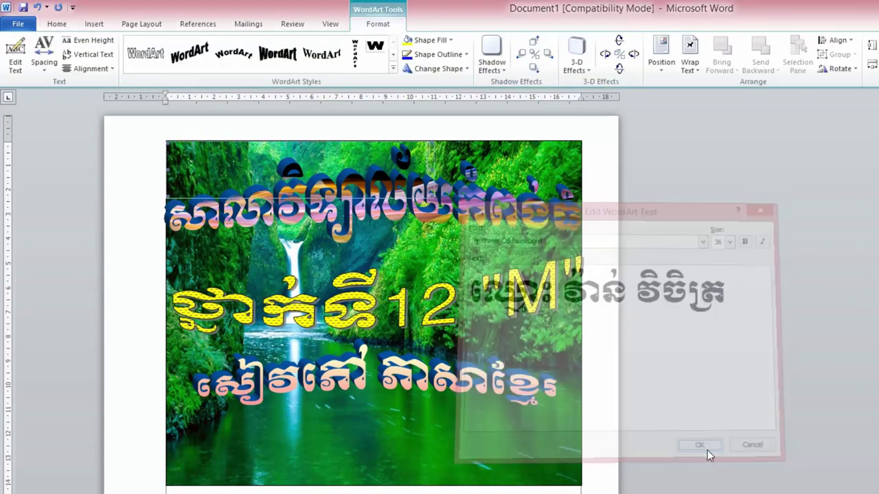
click(690, 54)
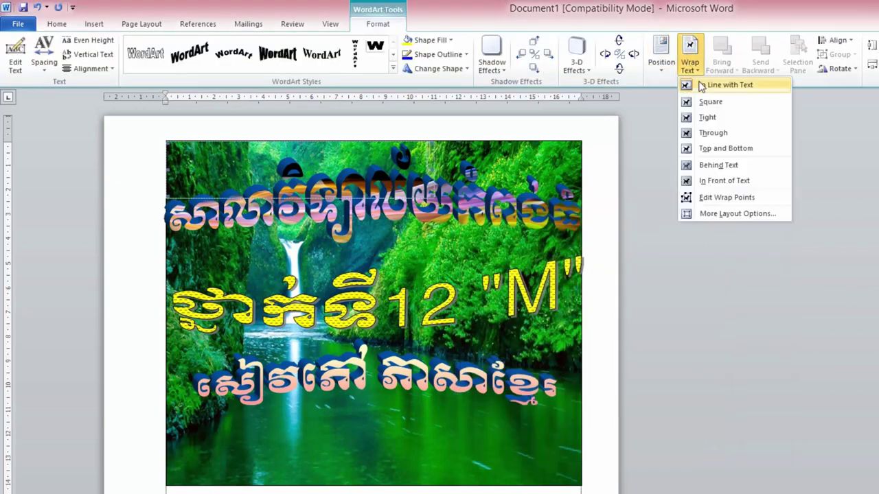
click(723, 181)
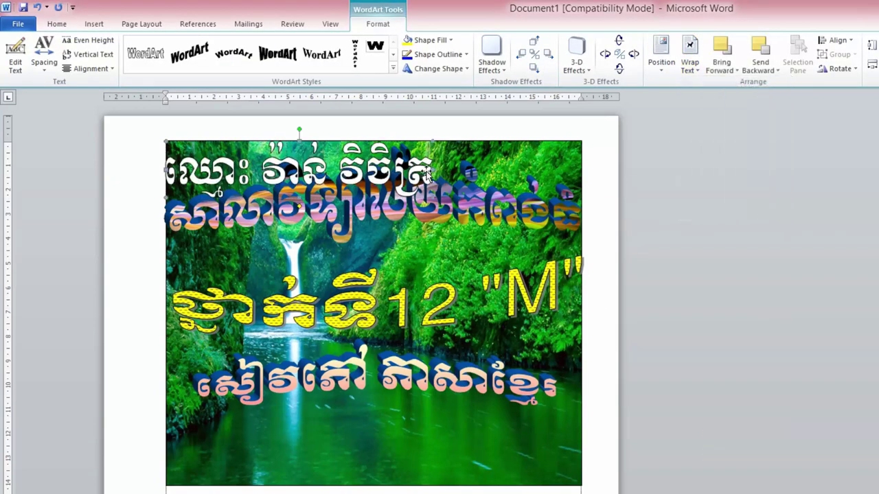
drag(423, 283, 445, 450)
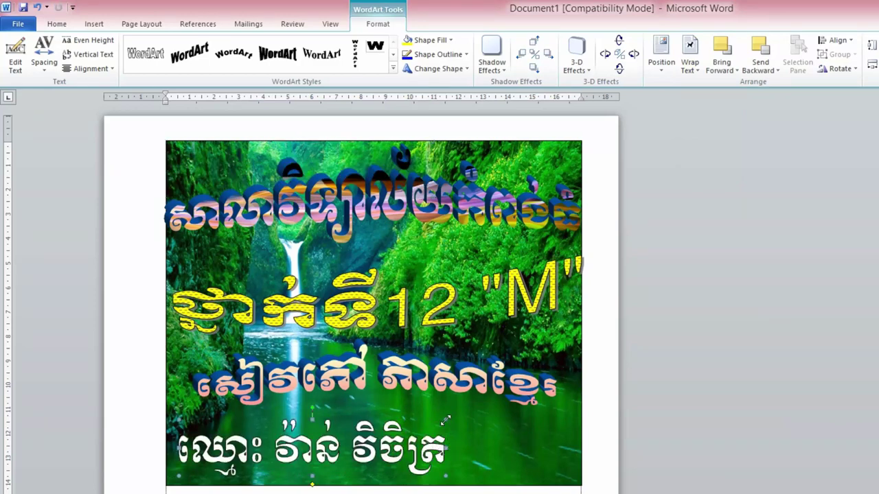
drag(446, 418, 583, 416)
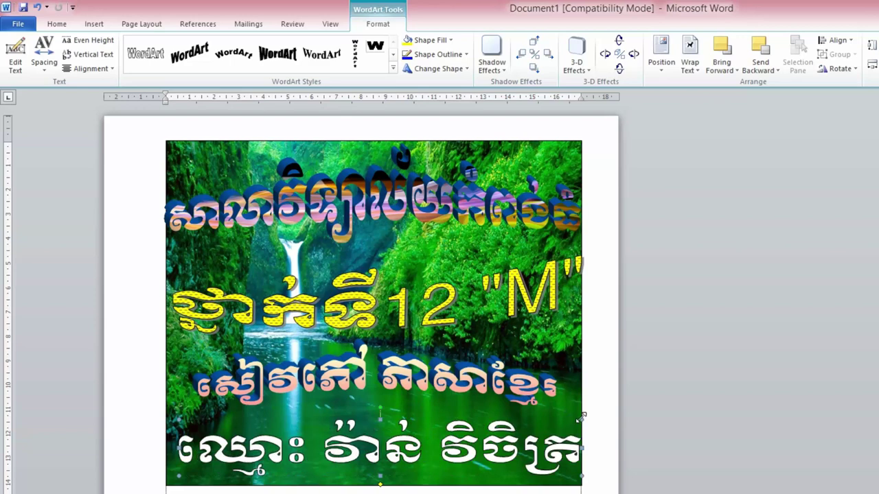
- Fill the name WordArt with orange
click(443, 42)
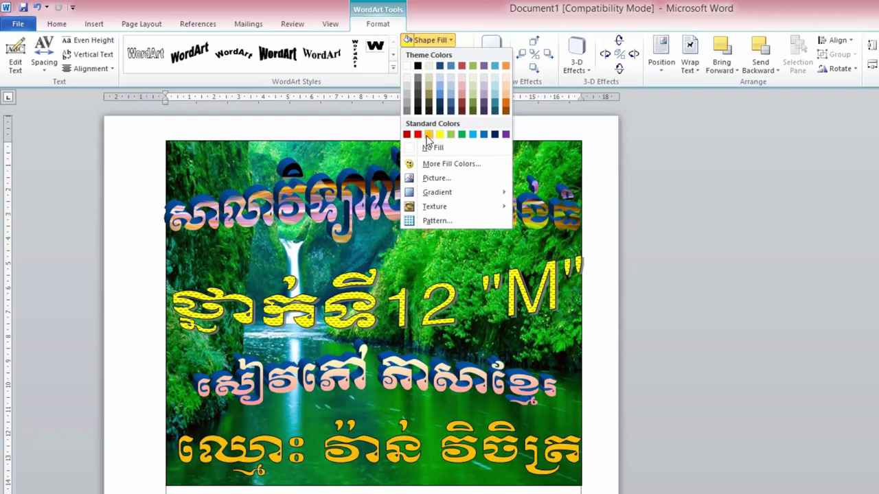
click(427, 134)
key(Escape)
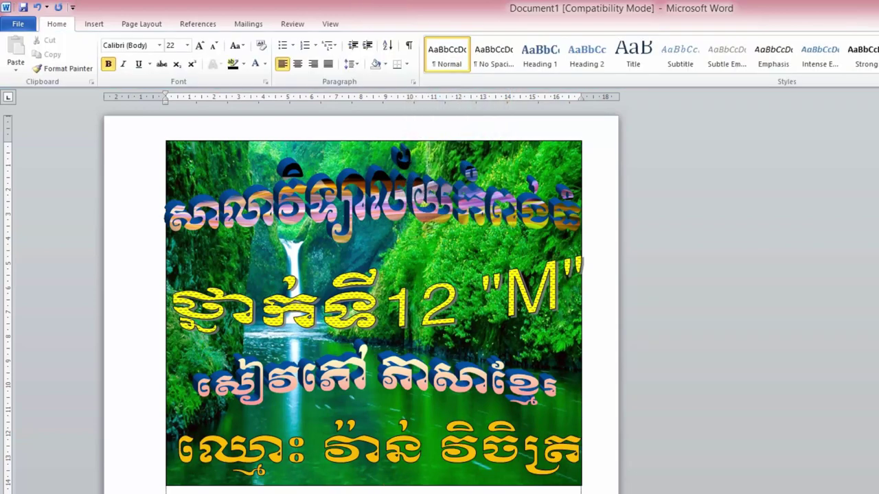